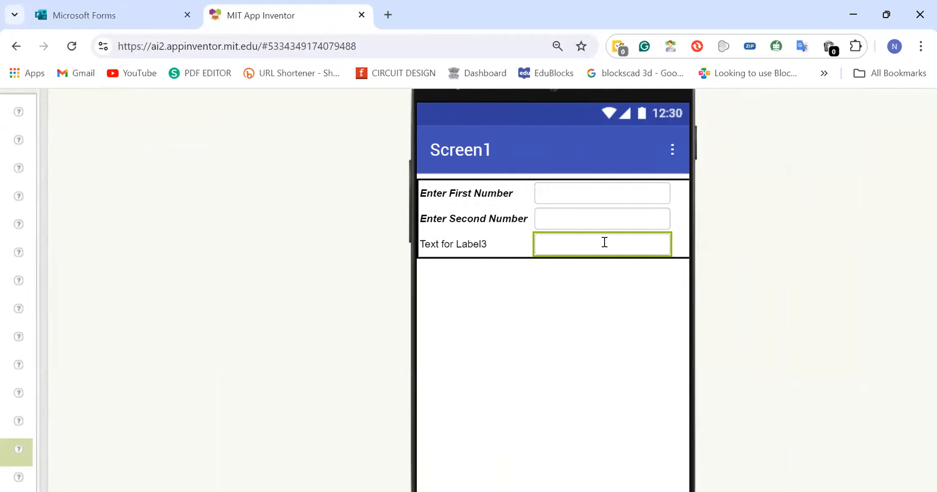
Examine the appearance and behavior properties of the third text box, including its hint and text.
{"action": "scroll", "coordinate": [604, 241], "scroll_direction": "right", "scroll_amount": 1}
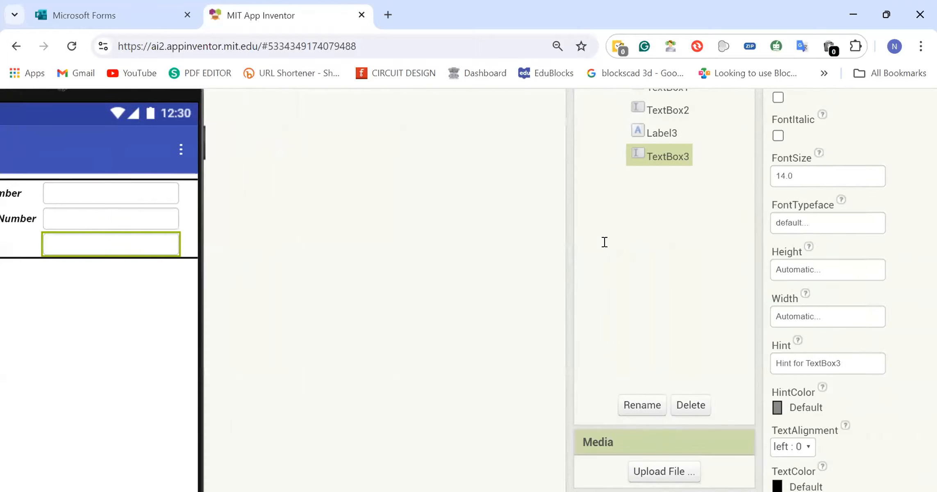
{"action": "scroll", "coordinate": [604, 242], "scroll_direction": "left", "scroll_amount": 3}
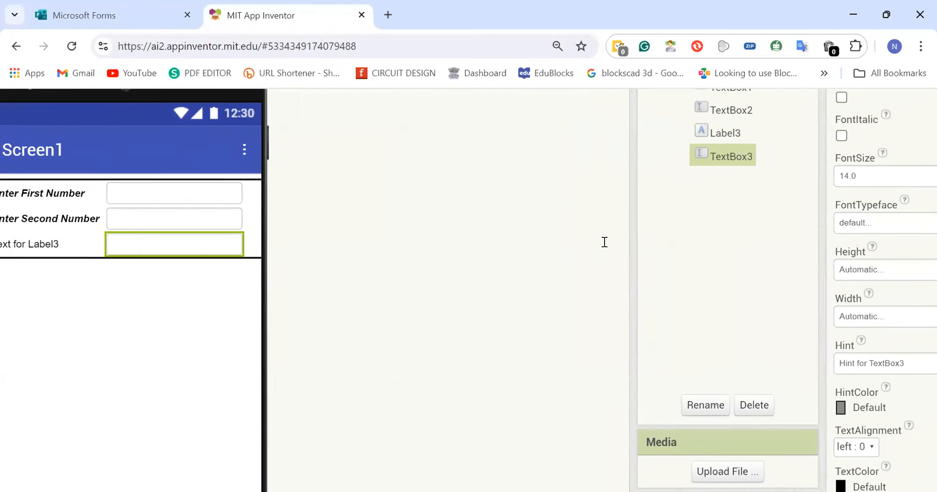
{"action": "scroll", "coordinate": [604, 242], "scroll_direction": "left", "scroll_amount": 2}
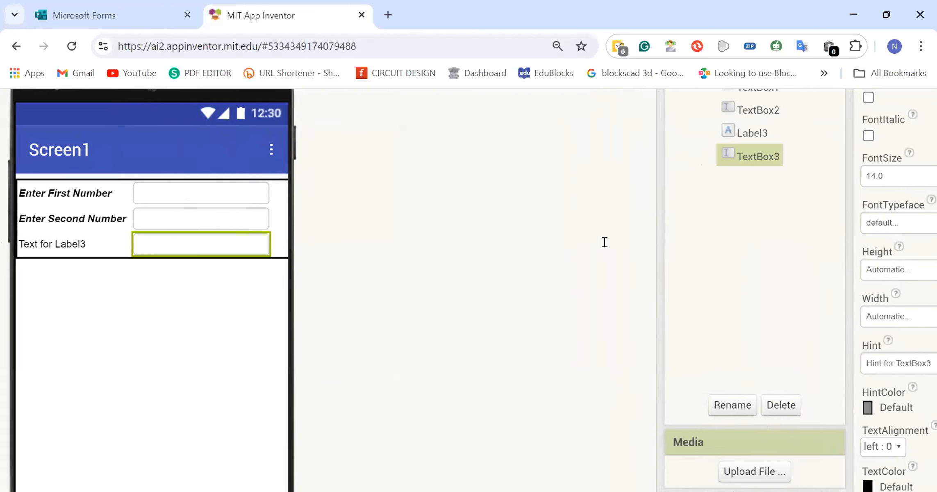
{"action": "left_click", "coordinate": [883, 362]}
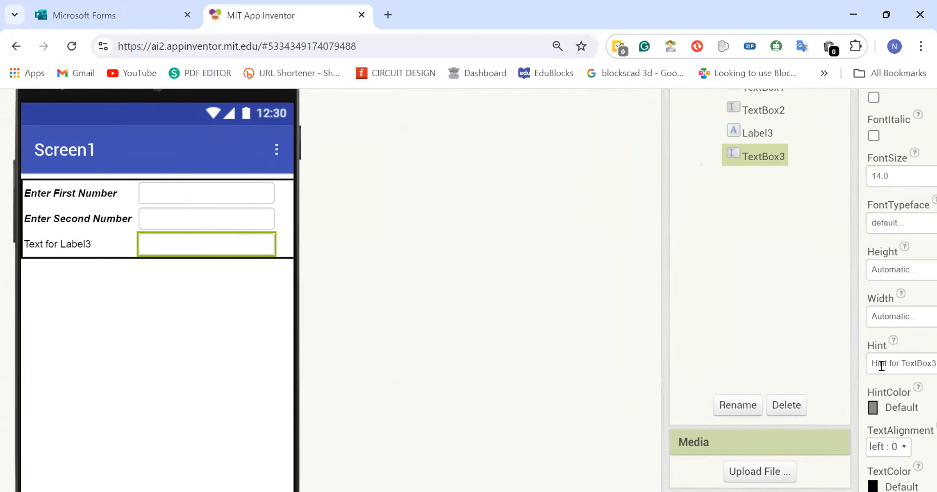
{"action": "key", "text": "ctrl+a"}
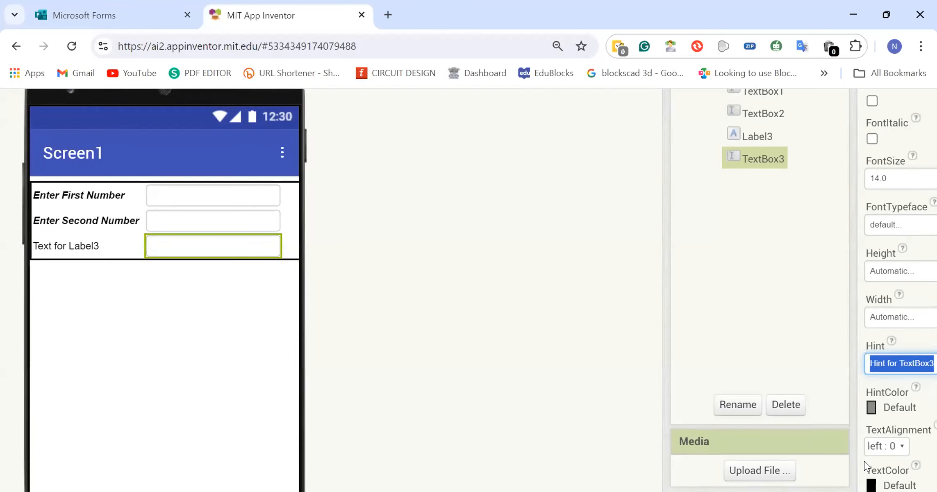
{"action": "scroll", "coordinate": [864, 460], "scroll_direction": "down", "scroll_amount": 2}
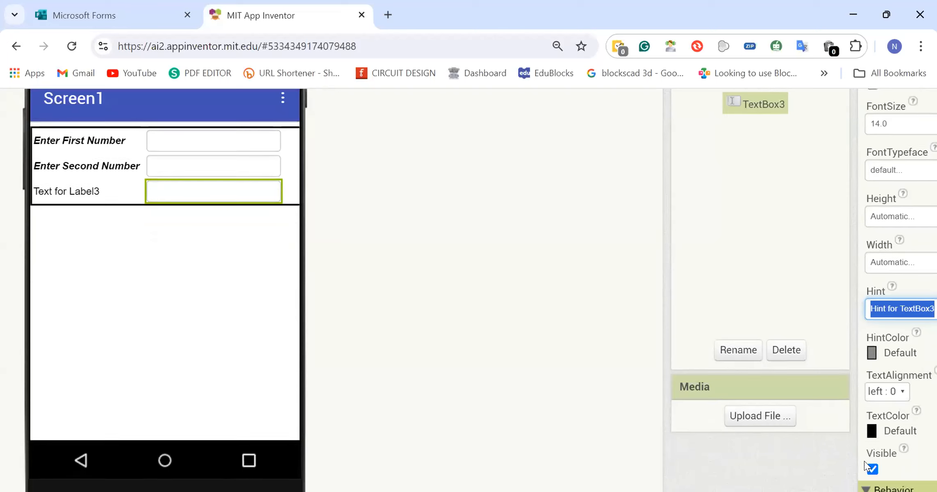
{"action": "scroll", "coordinate": [864, 460], "scroll_direction": "down", "scroll_amount": 1}
{"action": "scroll", "coordinate": [863, 460], "scroll_direction": "down", "scroll_amount": 1}
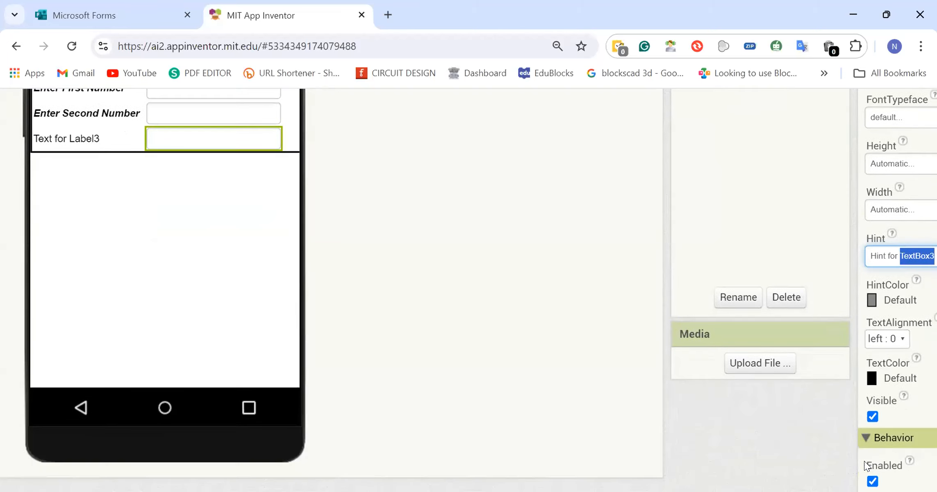
{"action": "scroll", "coordinate": [864, 461], "scroll_direction": "down", "scroll_amount": 1}
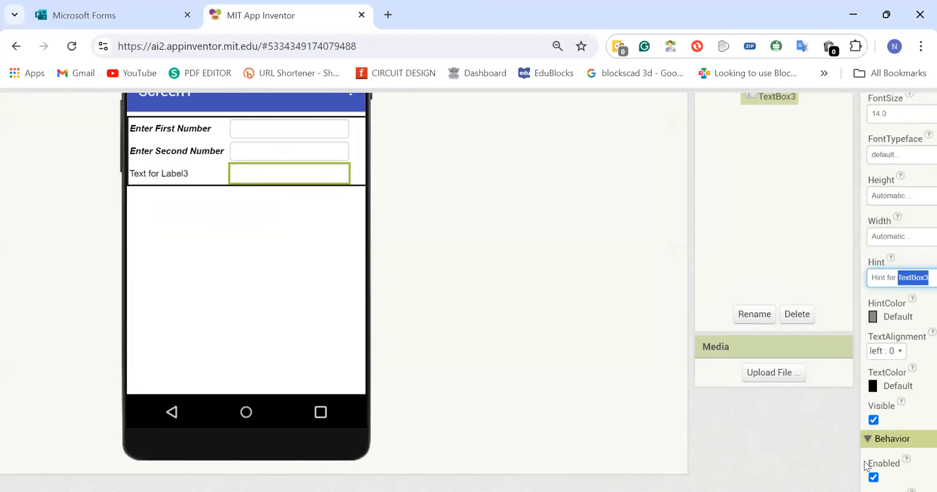
{"action": "scroll", "coordinate": [864, 461], "scroll_direction": "down", "scroll_amount": 1}
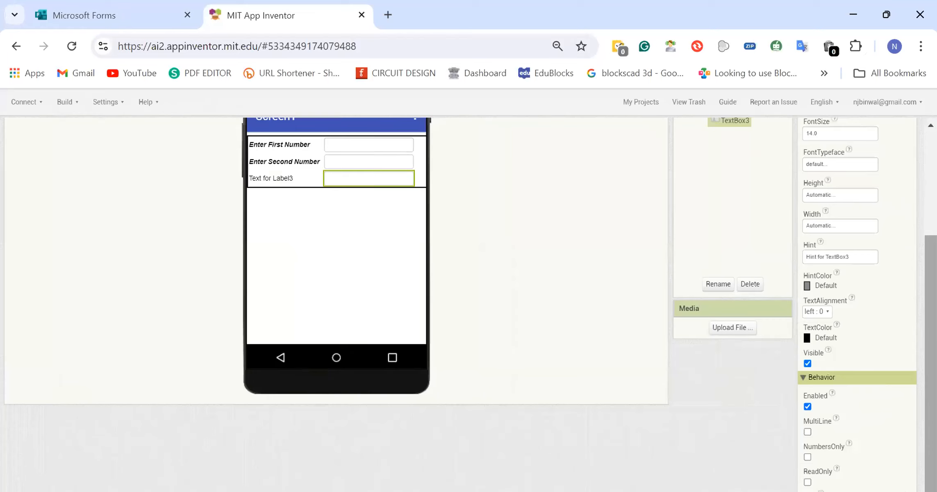
{"action": "scroll", "coordinate": [469, 304], "scroll_direction": "down", "scroll_amount": 1}
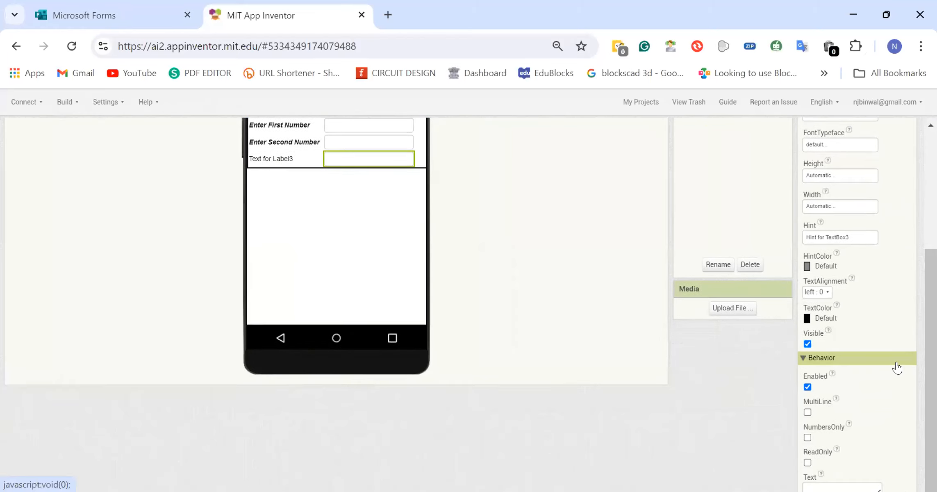
{"action": "scroll", "coordinate": [896, 367], "scroll_direction": "down", "scroll_amount": 2}
{"action": "scroll", "coordinate": [897, 368], "scroll_direction": "up", "scroll_amount": 2}
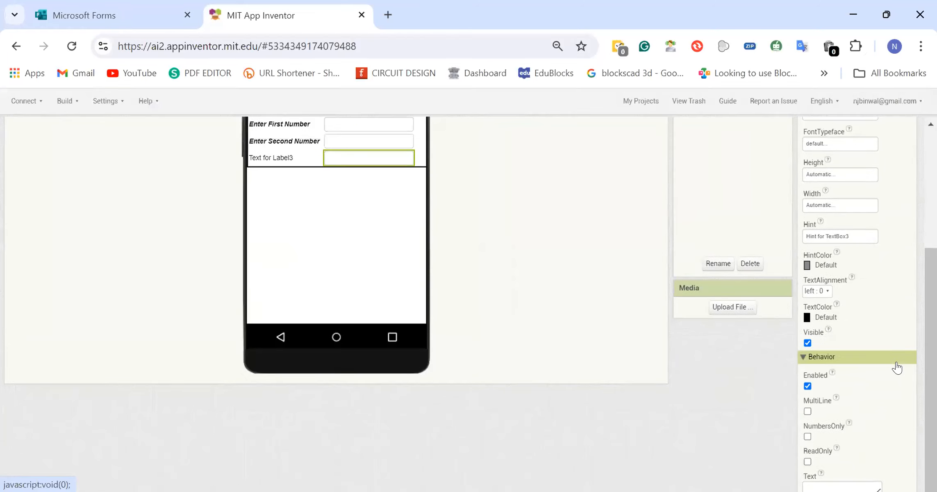
{"action": "scroll", "coordinate": [896, 368], "scroll_direction": "down", "scroll_amount": 1}
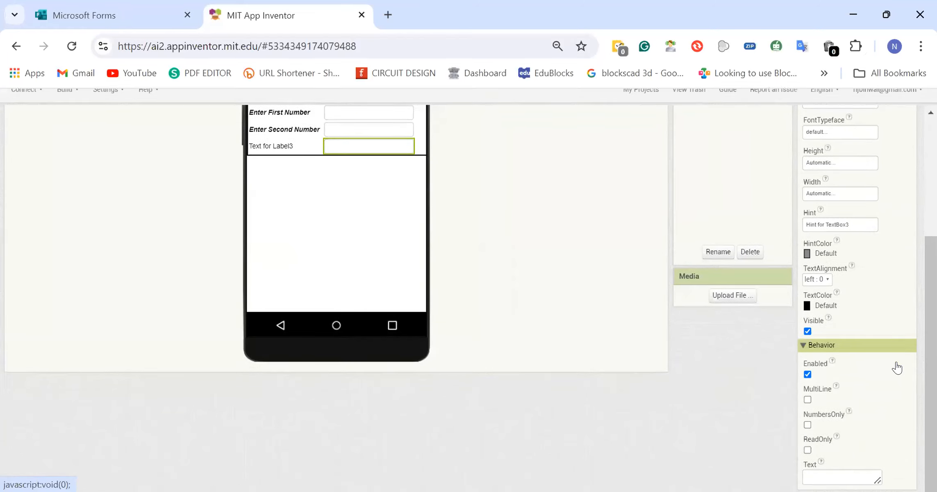
{"action": "scroll", "coordinate": [896, 368], "scroll_direction": "down", "scroll_amount": 2}
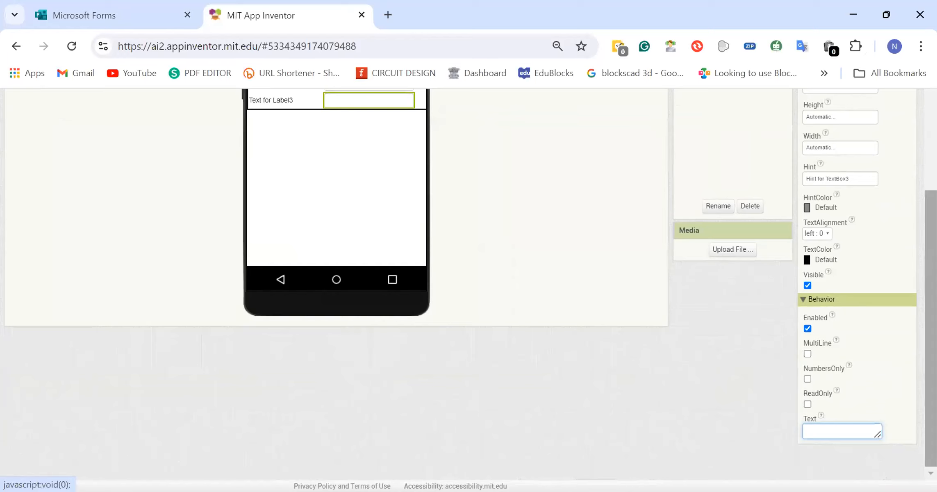
{"action": "scroll", "coordinate": [683, 291], "scroll_direction": "up", "scroll_amount": 1}
{"action": "scroll", "coordinate": [327, 211], "scroll_direction": "up", "scroll_amount": 2}
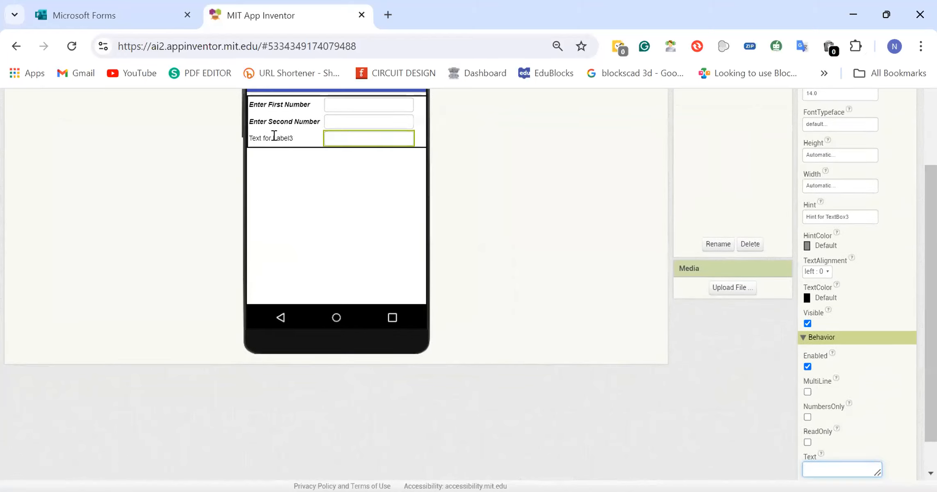
Set the text of the third label in the table arrangement to "Result".
{"action": "left_click", "coordinate": [274, 136]}
{"action": "scroll", "coordinate": [274, 137], "scroll_direction": "up", "scroll_amount": 2}
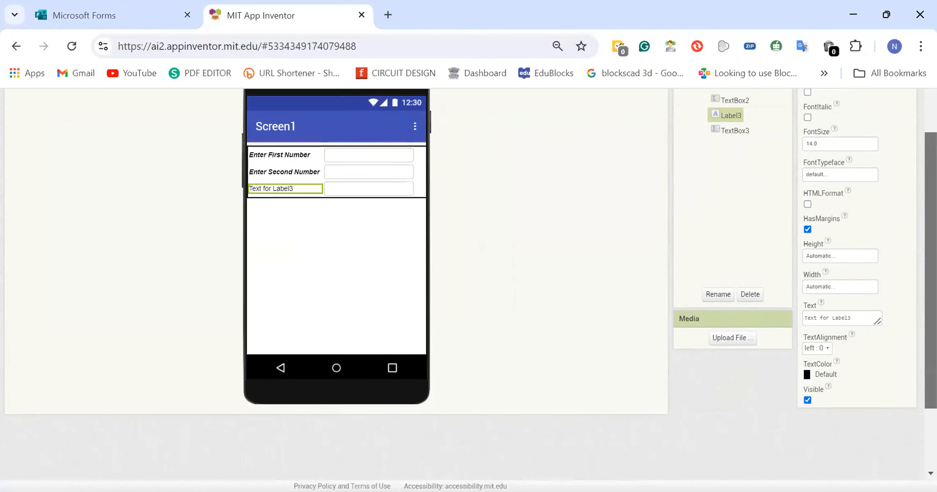
{"action": "scroll", "coordinate": [727, 206], "scroll_direction": "up", "scroll_amount": 4}
{"action": "left_click_drag", "start_coordinate": [727, 206], "coordinate": [730, 175]}
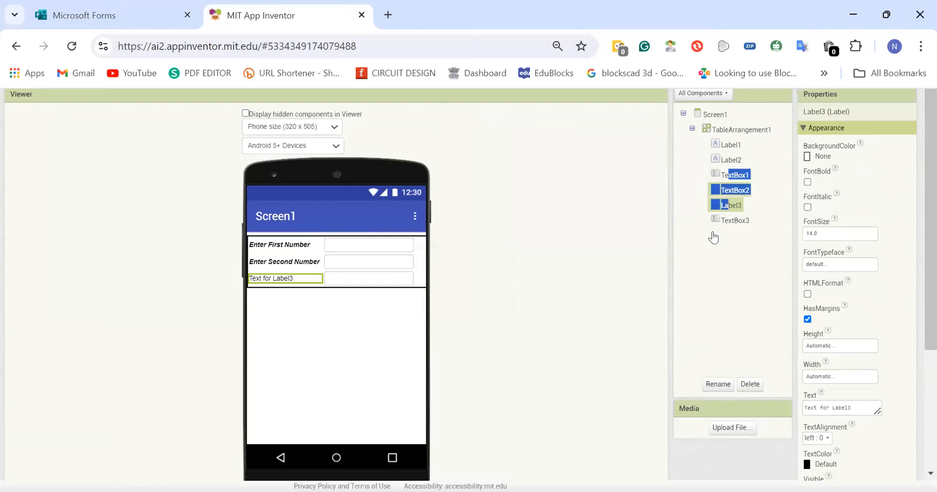
{"action": "left_click", "coordinate": [726, 199]}
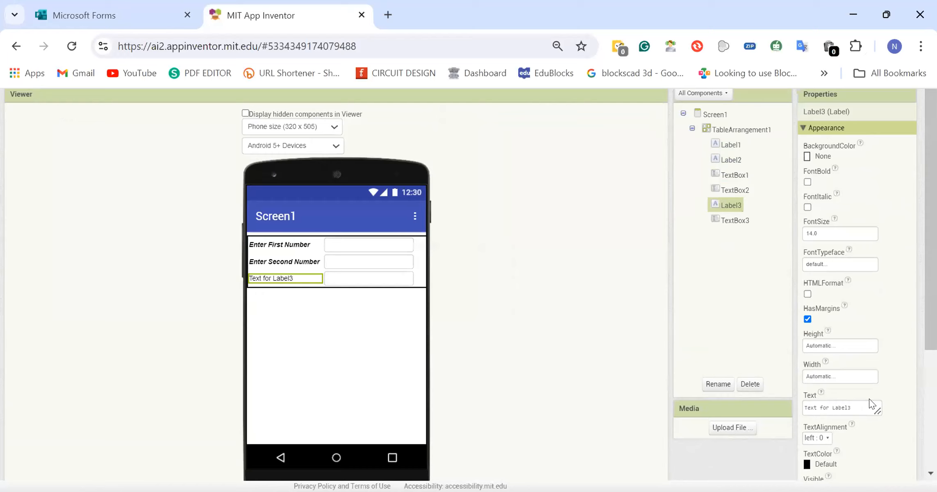
{"action": "left_click_drag", "start_coordinate": [852, 408], "coordinate": [787, 404]}
{"action": "type", "text": "R"}
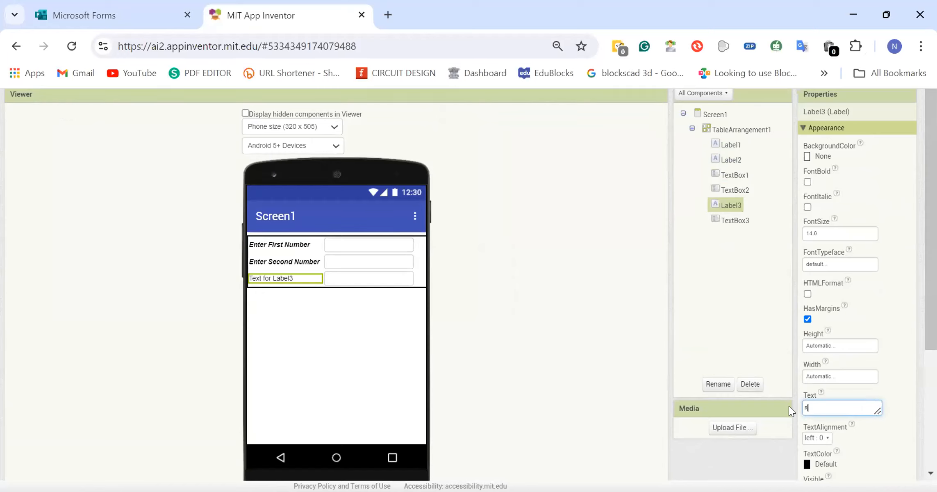
{"action": "type", "text": "esult"}
{"action": "key", "text": "Return"}
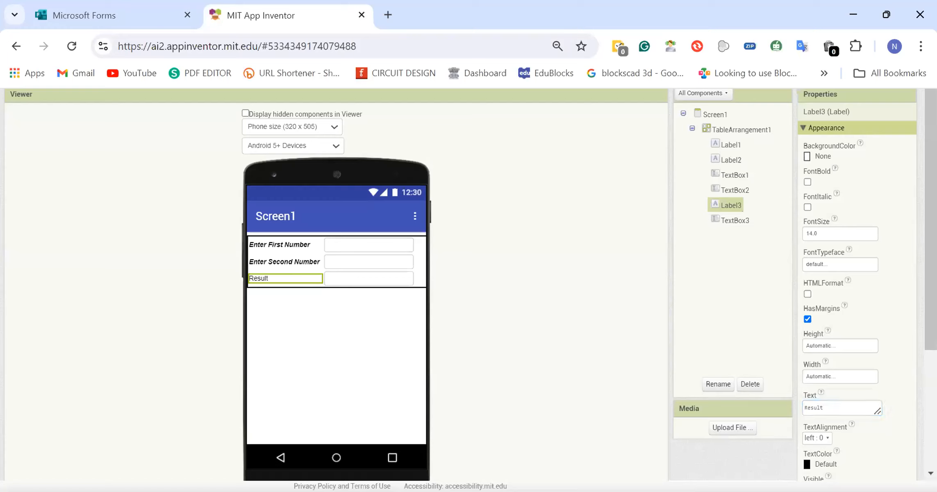
Make the Result label bold and italic, and select the text box beside it.
{"action": "left_click", "coordinate": [807, 182]}
{"action": "left_click", "coordinate": [806, 207]}
{"action": "left_click", "coordinate": [352, 277]}
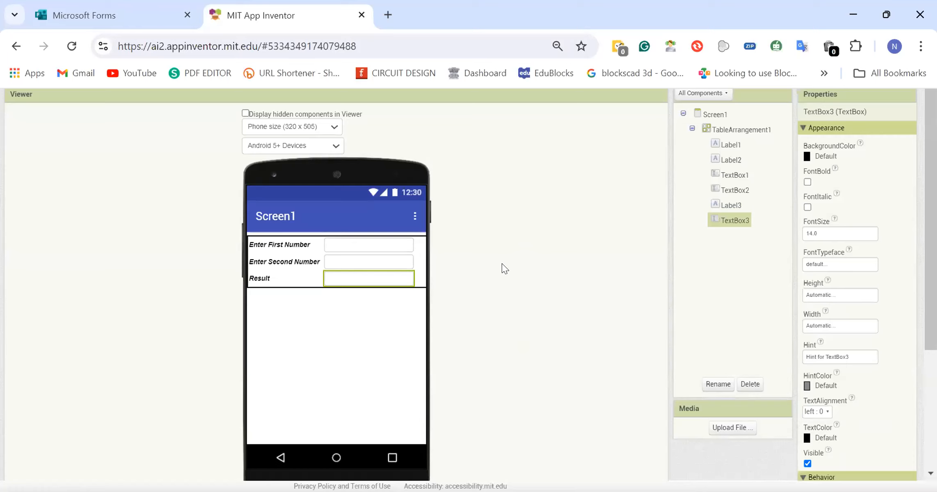
Try placing two buttons on the screen below the table arrangement.
{"action": "scroll", "coordinate": [502, 263], "scroll_direction": "up", "scroll_amount": 3}
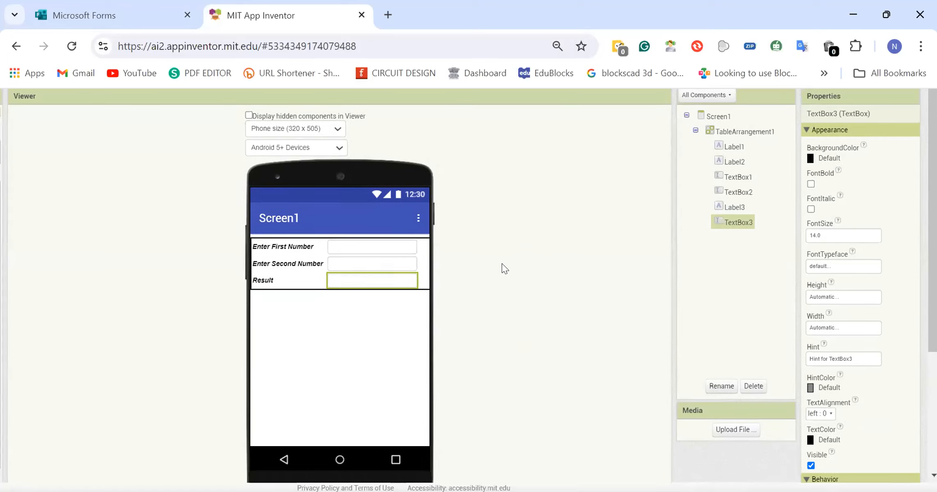
{"action": "scroll", "coordinate": [502, 265], "scroll_direction": "up", "scroll_amount": 1}
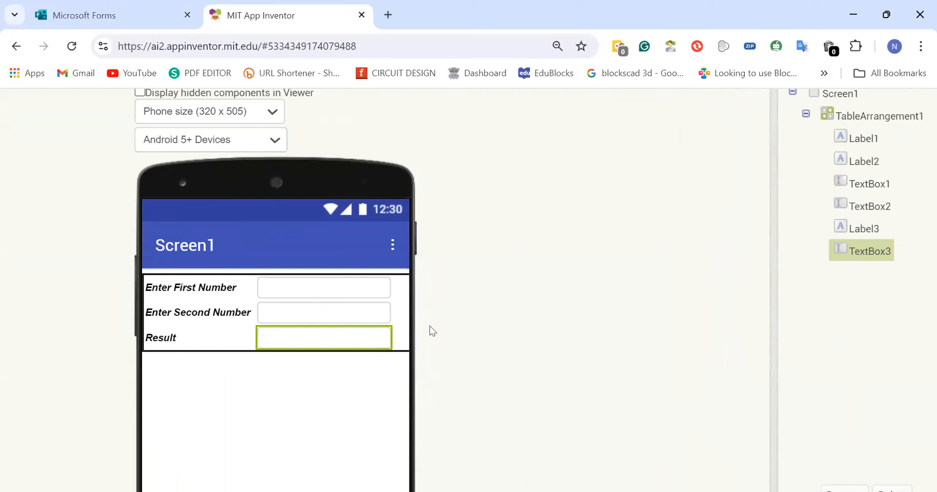
{"action": "key", "text": "ctrl+minus"}
{"action": "key", "text": "ctrl+minus"}
{"action": "key", "text": "ctrl+minus"}
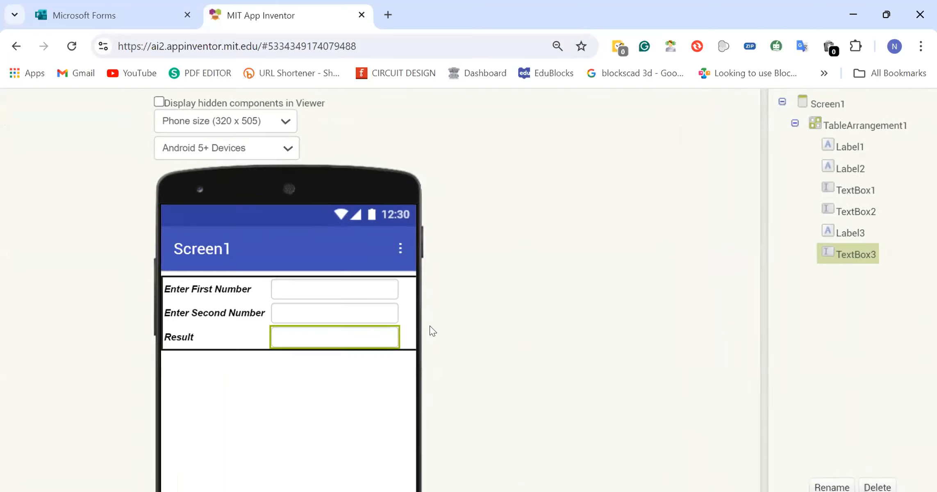
{"action": "key", "text": "ctrl+minus"}
{"action": "key", "text": "ctrl+minus"}
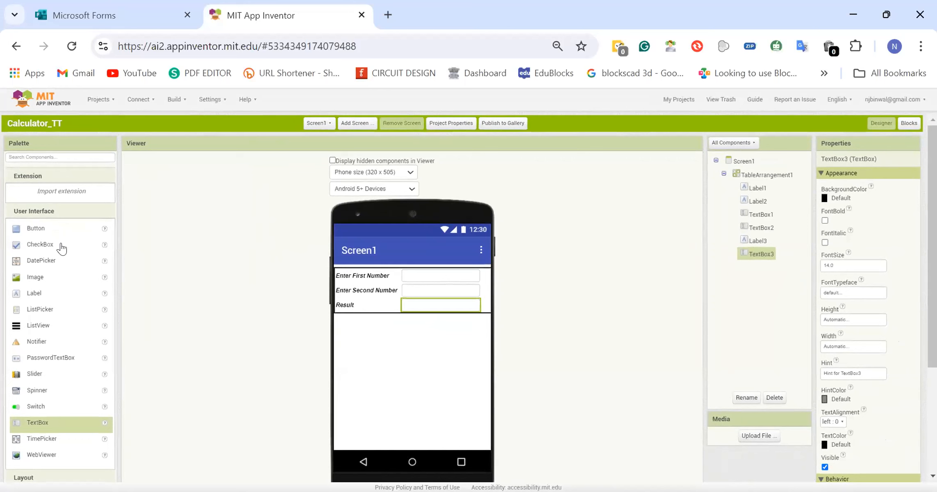
{"action": "left_click", "coordinate": [30, 232]}
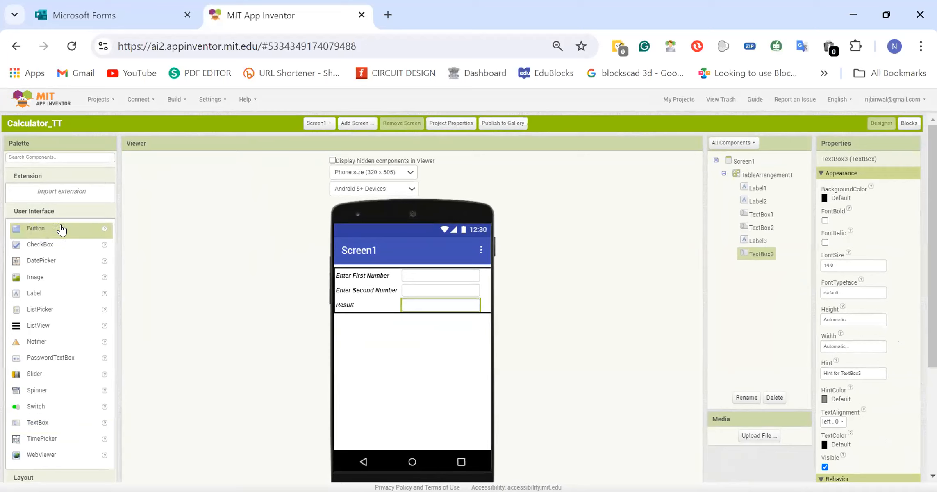
{"action": "left_click_drag", "start_coordinate": [298, 318], "coordinate": [366, 330]}
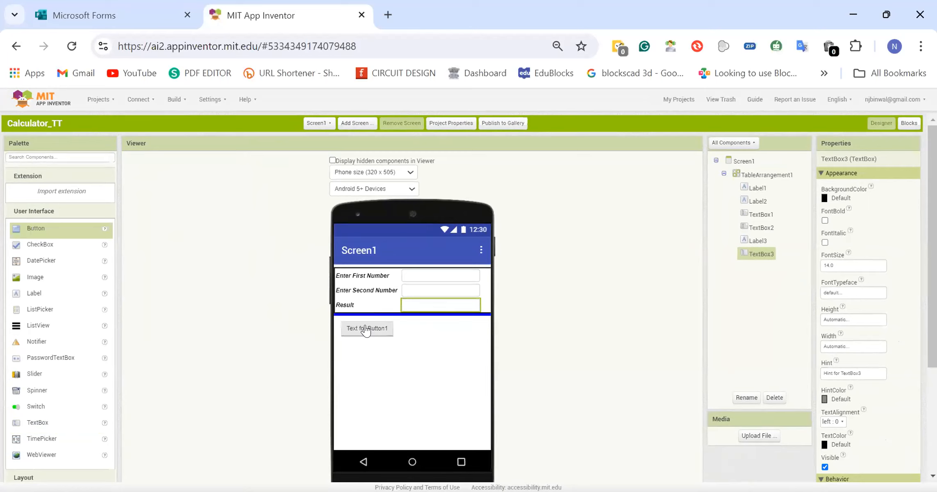
{"action": "left_click_drag", "start_coordinate": [366, 330], "coordinate": [369, 340]}
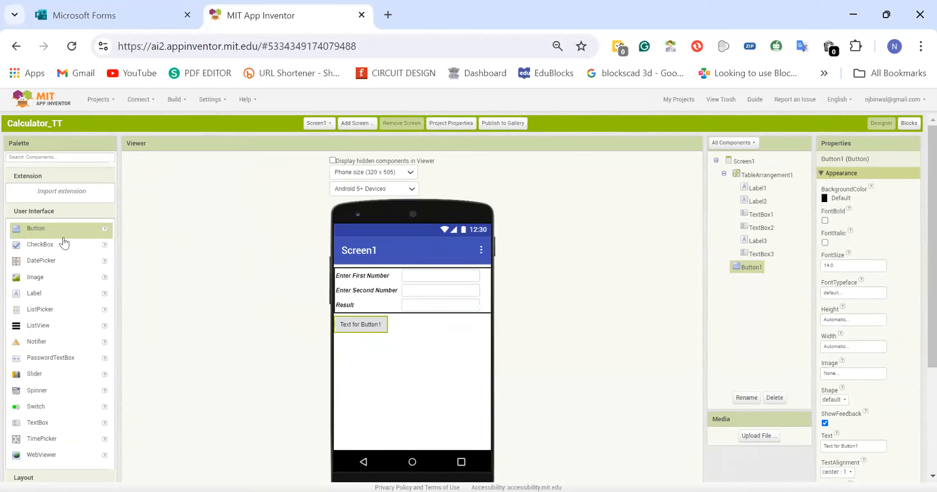
{"action": "left_click_drag", "start_coordinate": [118, 243], "coordinate": [353, 401]}
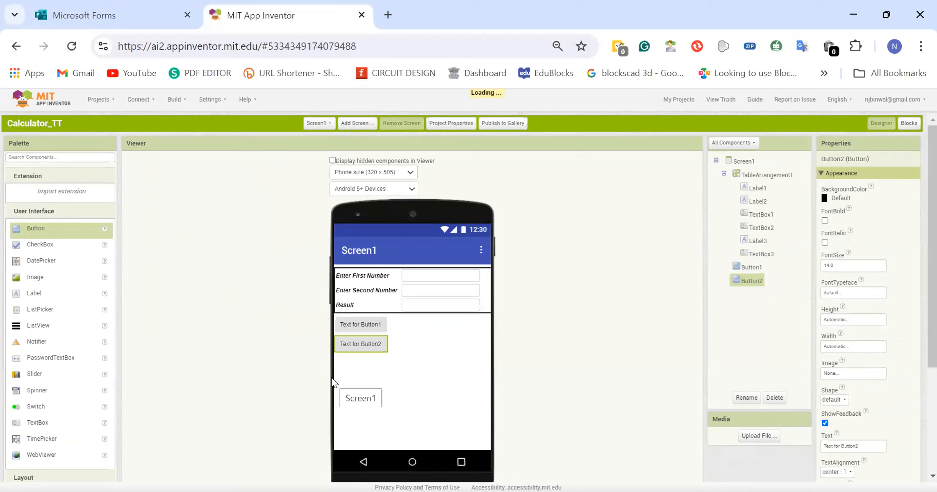
{"action": "left_click", "coordinate": [354, 327]}
{"action": "left_click", "coordinate": [399, 323]}
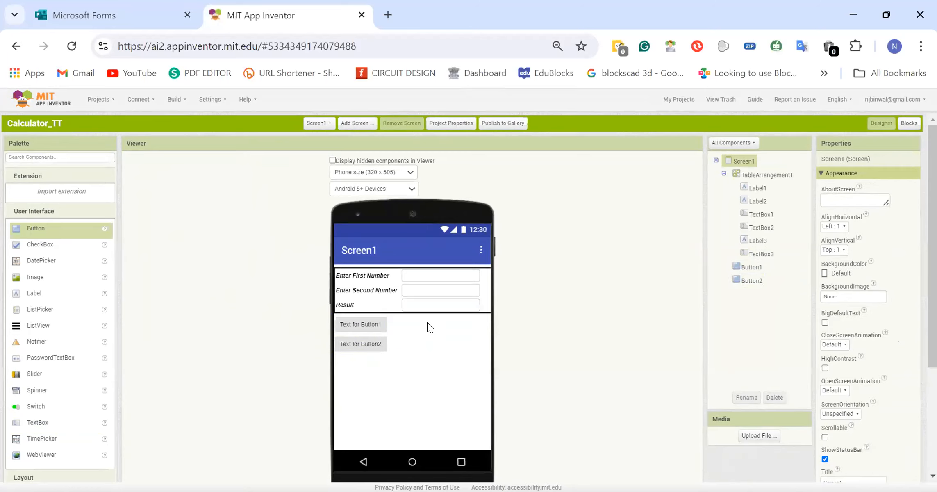
Delete both buttons below the table arrangement, starting with the lower one.
{"action": "left_click", "coordinate": [371, 345]}
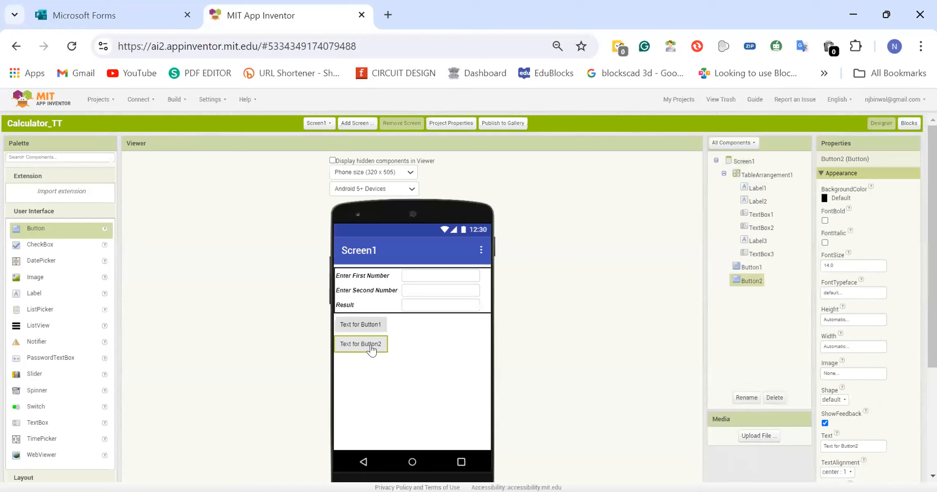
{"action": "left_click", "coordinate": [774, 397]}
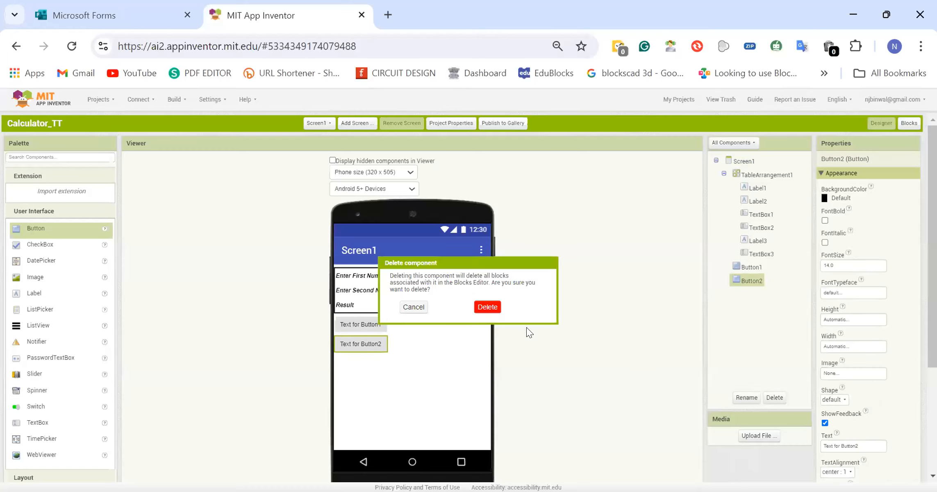
{"action": "left_click", "coordinate": [487, 307]}
{"action": "left_click", "coordinate": [749, 268]}
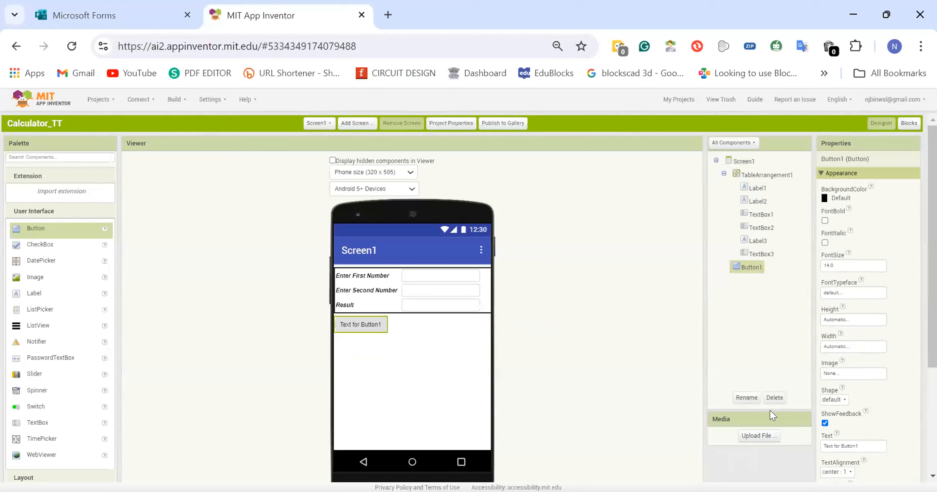
{"action": "left_click", "coordinate": [774, 398]}
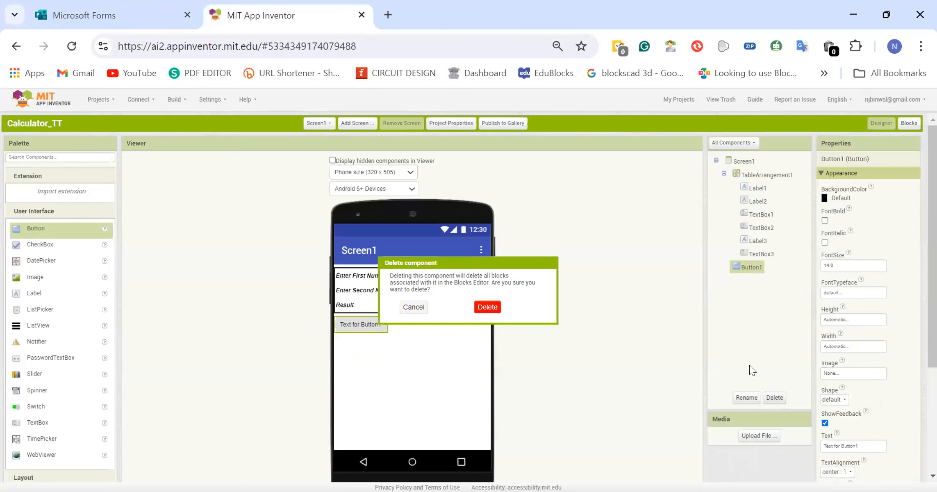
{"action": "left_click", "coordinate": [486, 307]}
Add a HorizontalArrangement layout to the screen directly below the table arrangement.
{"action": "left_click", "coordinate": [48, 217]}
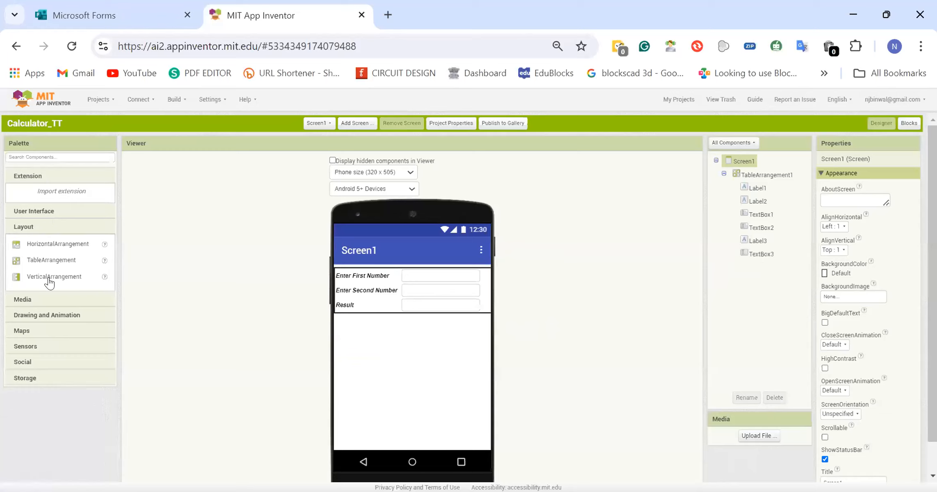
{"action": "left_click_drag", "start_coordinate": [59, 243], "coordinate": [355, 339]}
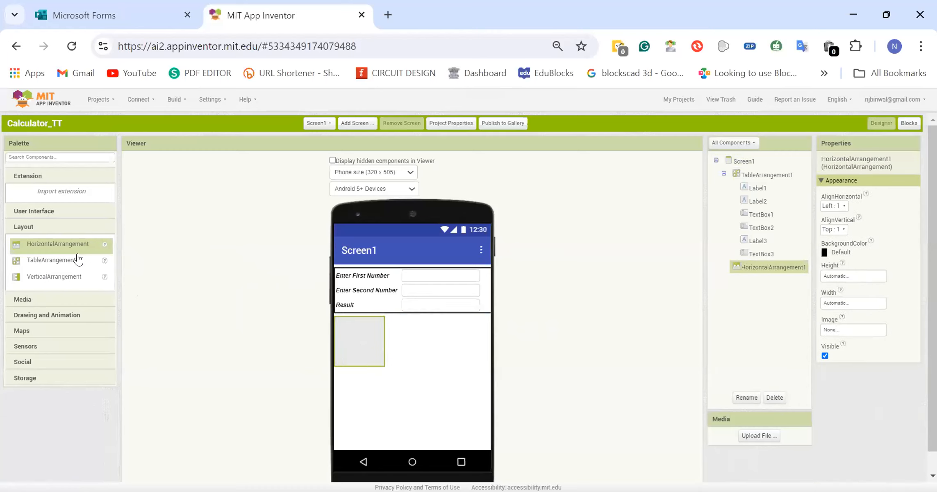
Place a Button inside the horizontal arrangement below the table.
{"action": "left_click", "coordinate": [33, 211]}
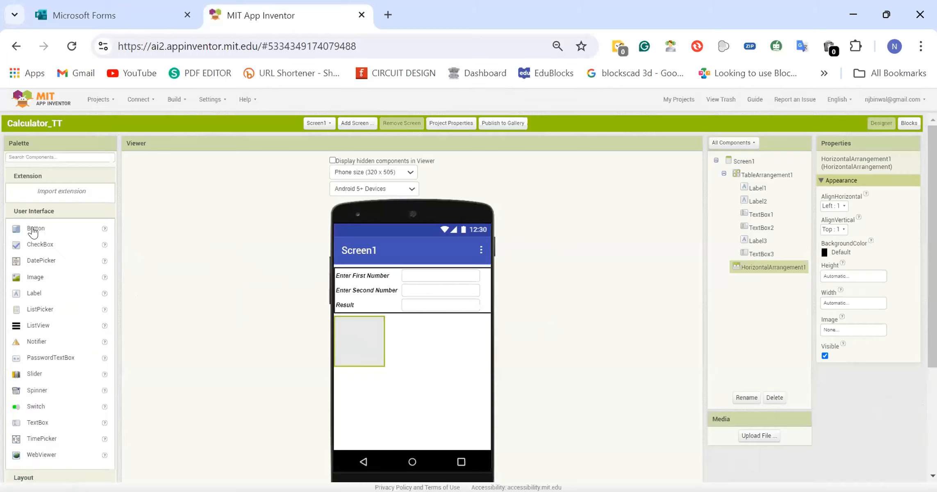
{"action": "key", "text": "ctrl+plus"}
{"action": "key", "text": "ctrl+plus"}
{"action": "key", "text": "ctrl+plus"}
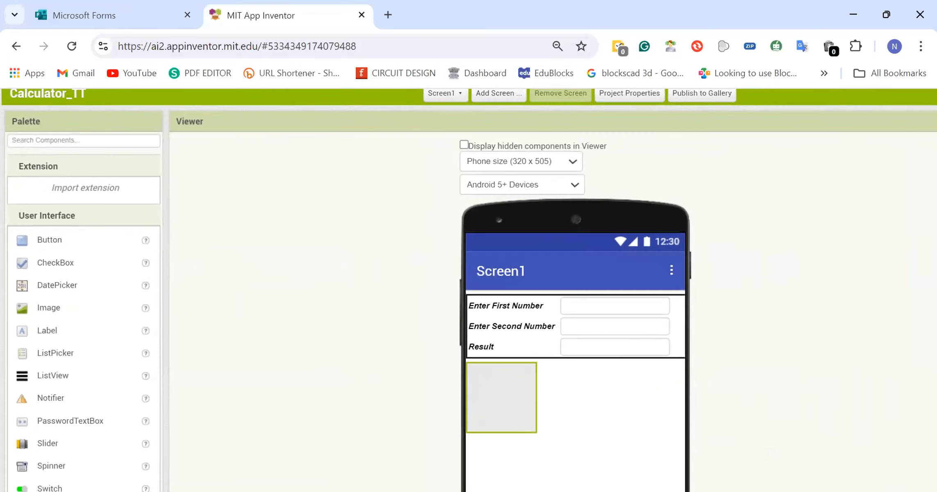
{"action": "left_click_drag", "start_coordinate": [34, 241], "coordinate": [479, 375]}
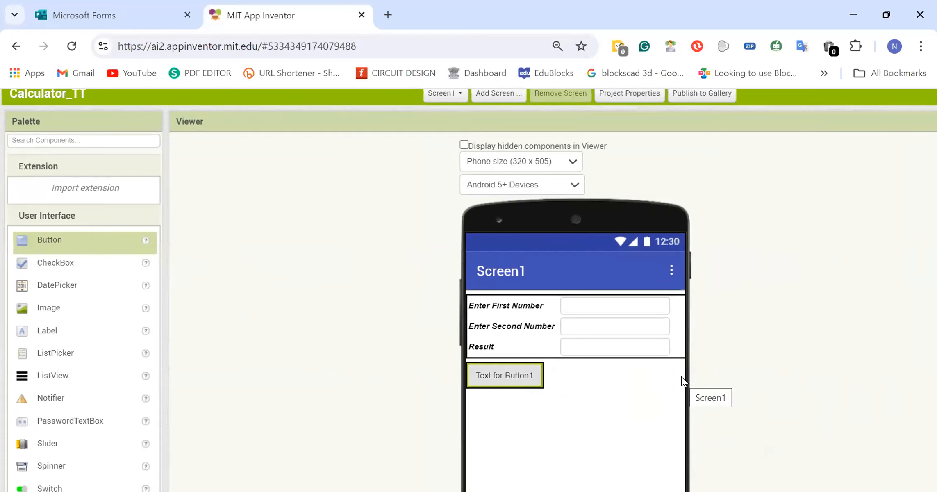
Set the width of HorizontalArrangement1 to 100 percent.
{"action": "scroll", "coordinate": [681, 376], "scroll_direction": "right", "scroll_amount": 10}
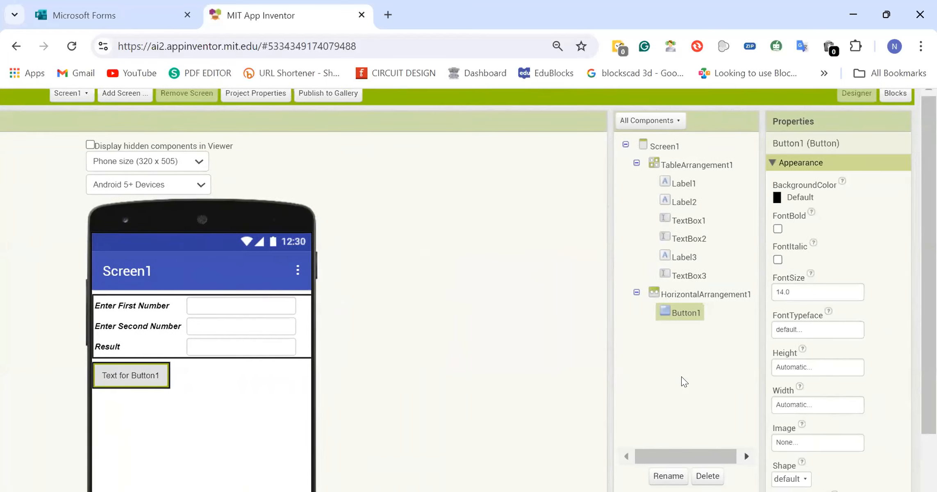
{"action": "left_click", "coordinate": [715, 297]}
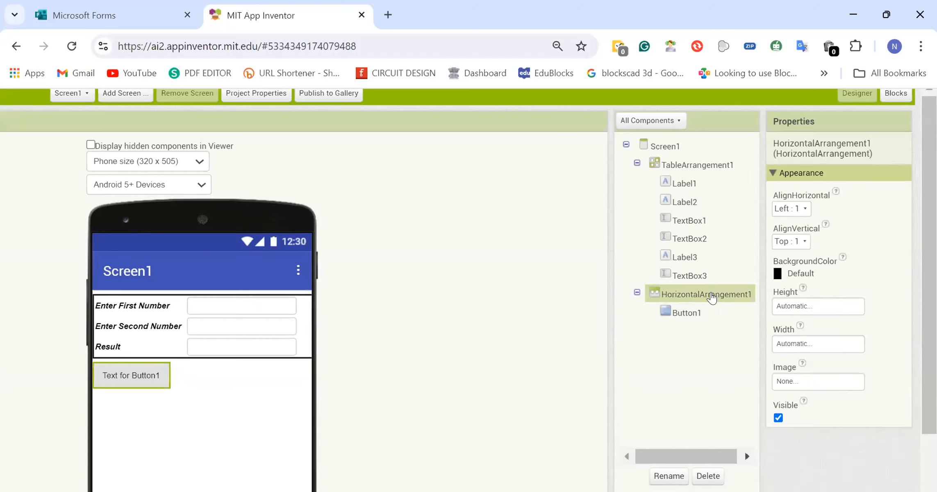
{"action": "left_click", "coordinate": [809, 345]}
{"action": "left_click", "coordinate": [781, 359]}
{"action": "left_click", "coordinate": [781, 388]}
{"action": "left_click", "coordinate": [796, 383]}
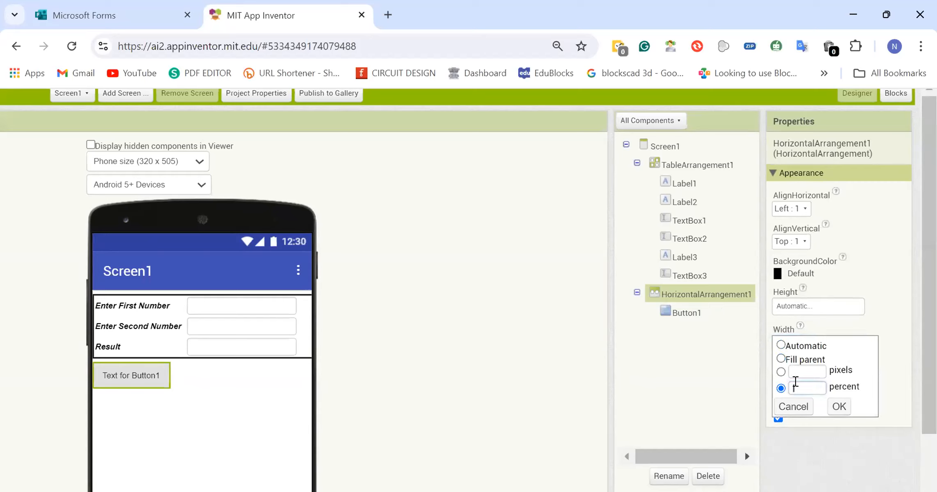
{"action": "type", "text": "100"}
{"action": "left_click", "coordinate": [839, 406]}
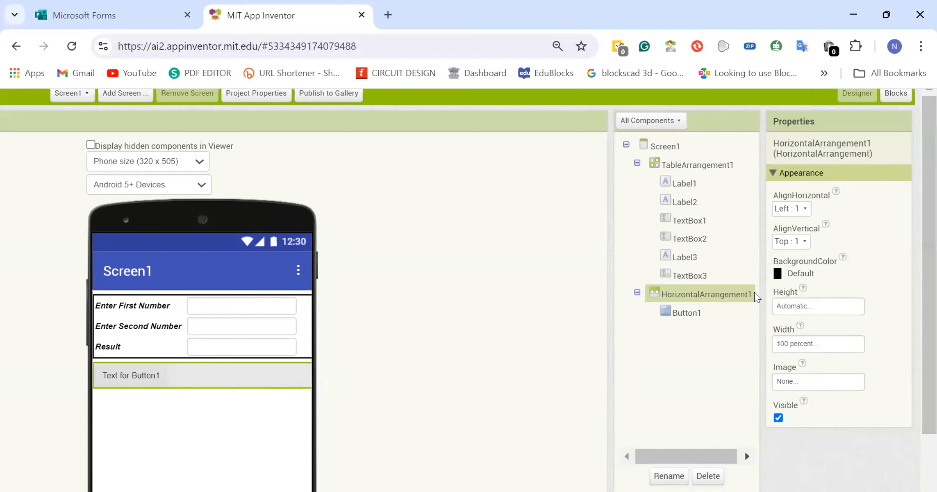
Add two more buttons in the horizontal arrangement, beside the first one.
{"action": "scroll", "coordinate": [405, 367], "scroll_direction": "left", "scroll_amount": 5}
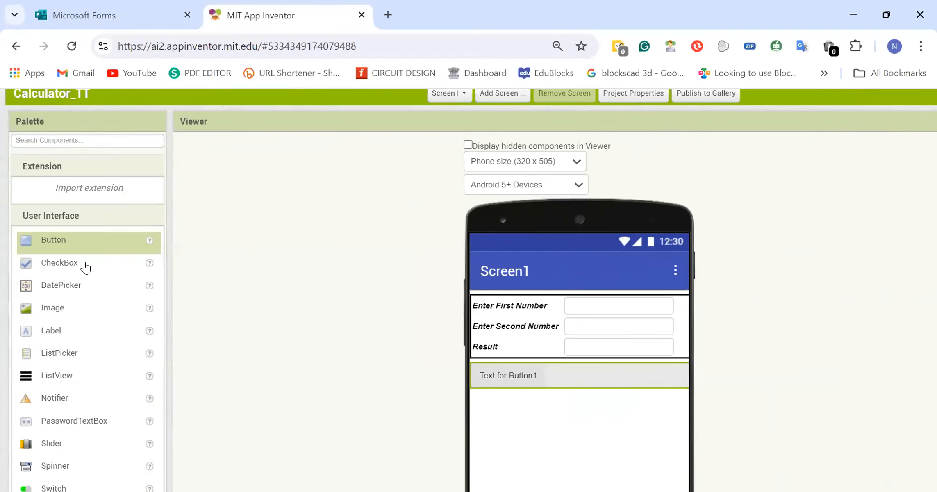
{"action": "mouse_move", "coordinate": [119, 245]}
{"action": "left_mouse_down"}
{"action": "mouse_move", "coordinate": [599, 385]}
{"action": "mouse_move", "coordinate": [646, 384]}
{"action": "left_mouse_up"}
{"action": "left_click_drag", "start_coordinate": [76, 244], "coordinate": [649, 371]}
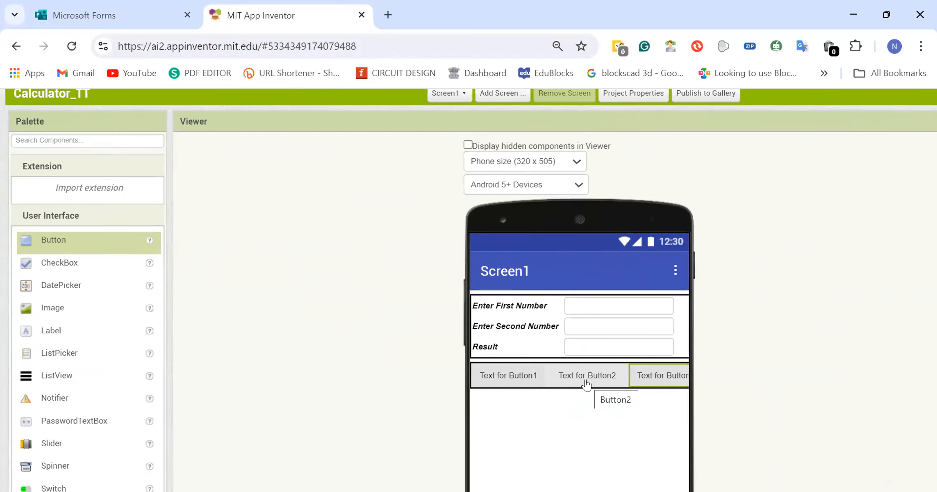
Change the text of Button1 to "+" and make it bold and italic.
{"action": "scroll", "coordinate": [586, 385], "scroll_direction": "right", "scroll_amount": 8}
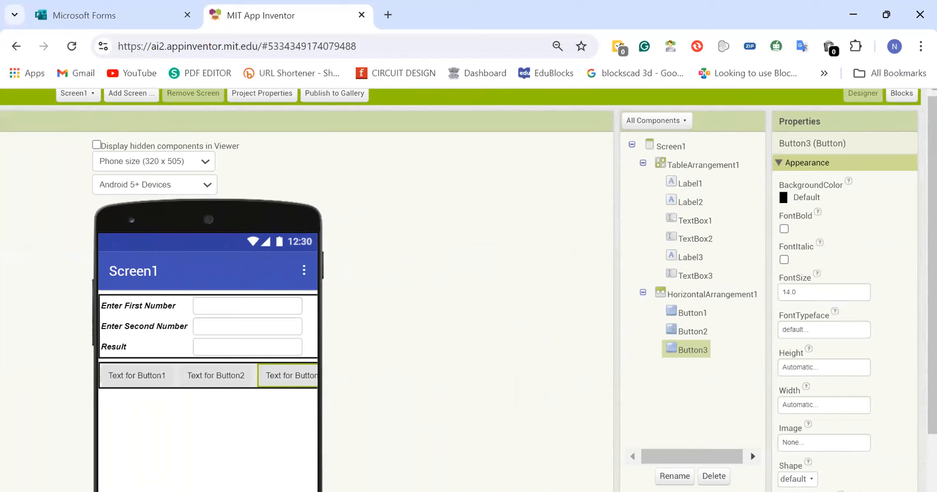
{"action": "left_click", "coordinate": [128, 383]}
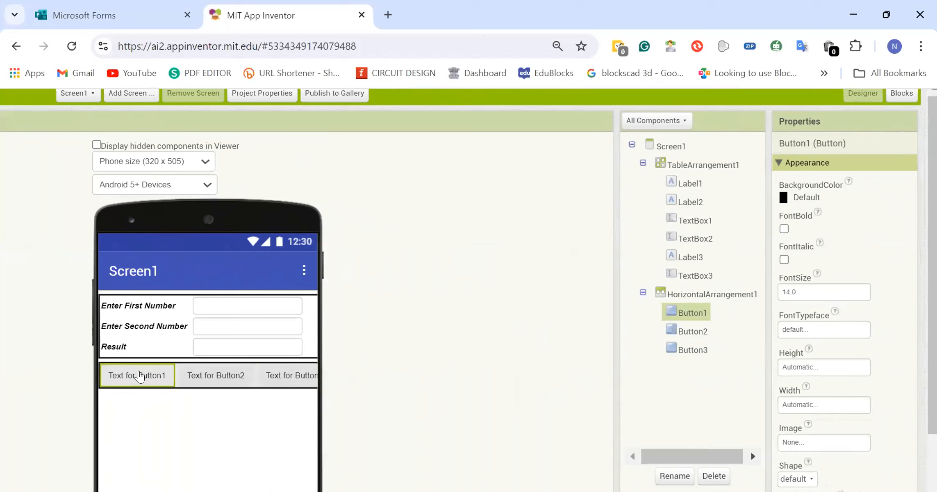
{"action": "scroll", "coordinate": [931, 430], "scroll_direction": "down", "scroll_amount": 1}
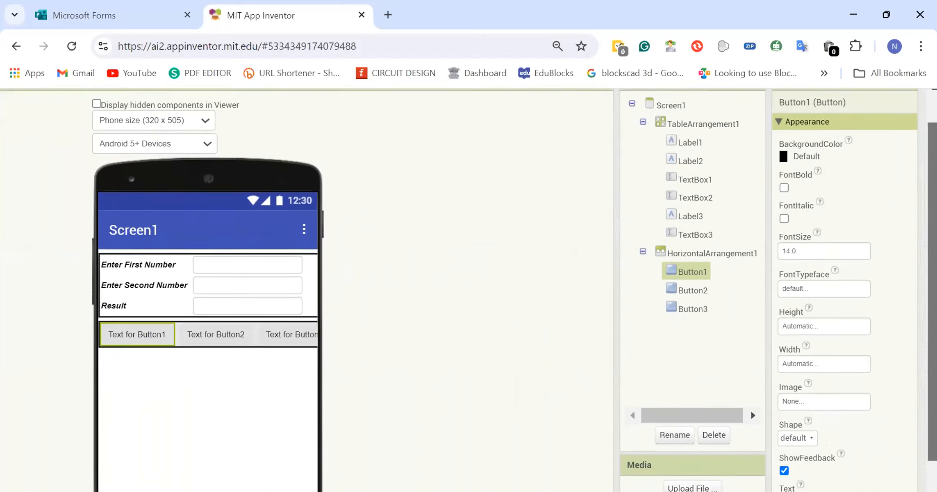
{"action": "scroll", "coordinate": [931, 430], "scroll_direction": "down", "scroll_amount": 1}
{"action": "left_click", "coordinate": [835, 458]}
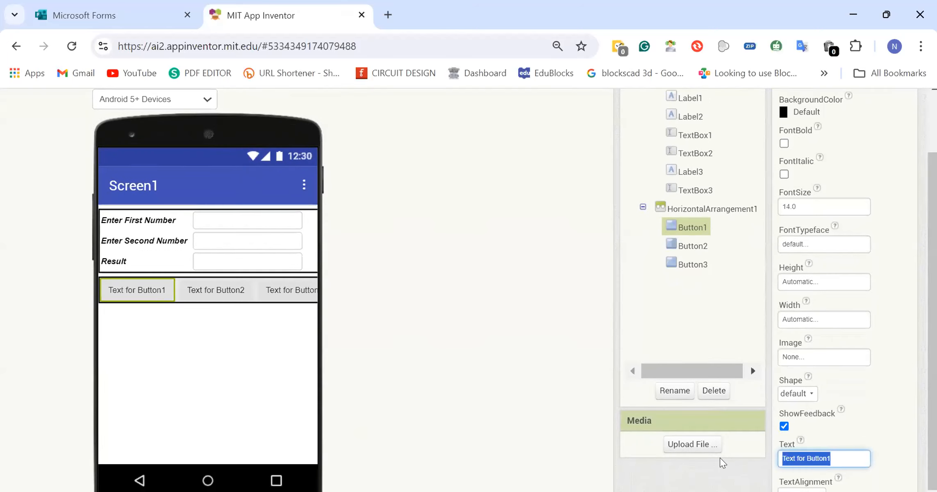
{"action": "type", "text": "+"}
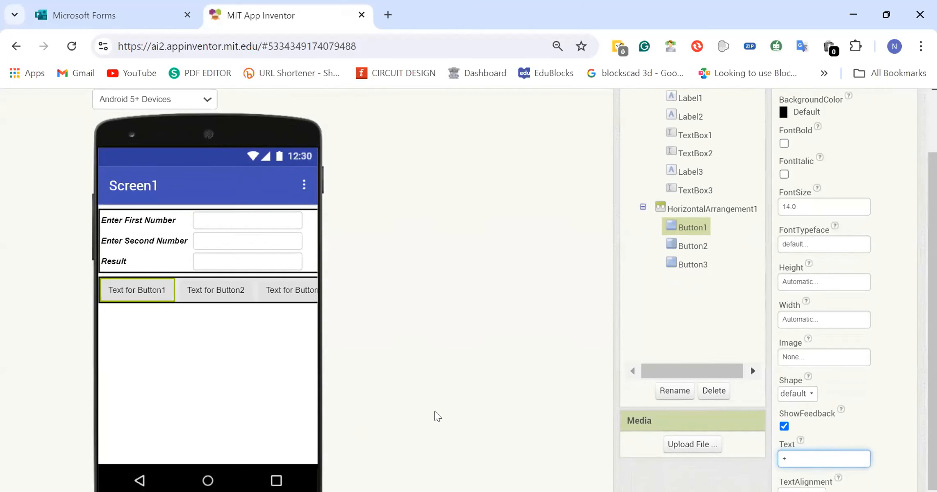
{"action": "left_click", "coordinate": [784, 174]}
{"action": "left_click", "coordinate": [784, 143]}
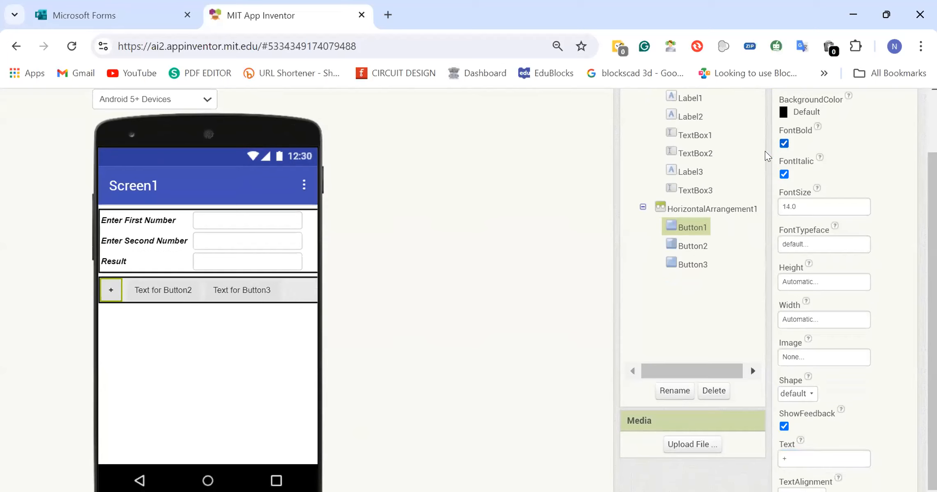
Change the text of Button2 to "-" and make it bold and italic.
{"action": "left_click", "coordinate": [155, 290]}
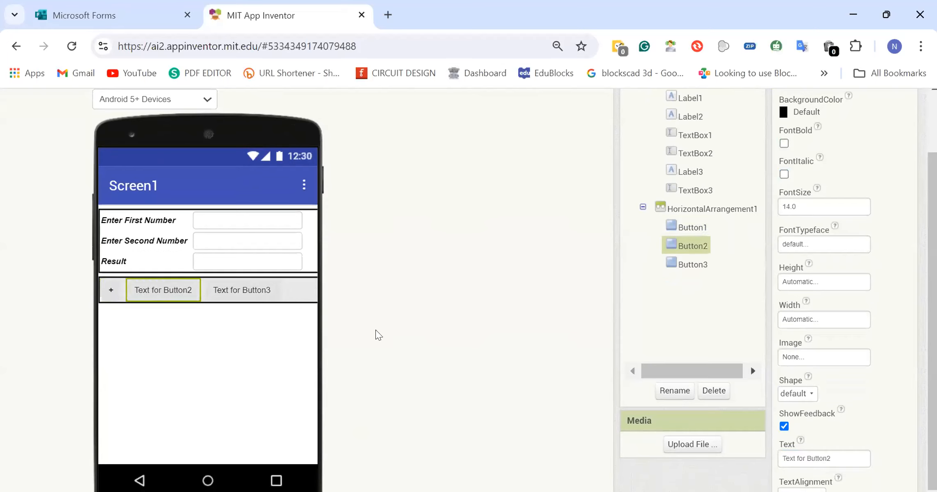
{"action": "left_click", "coordinate": [832, 455]}
{"action": "key", "text": "BackSpace"}
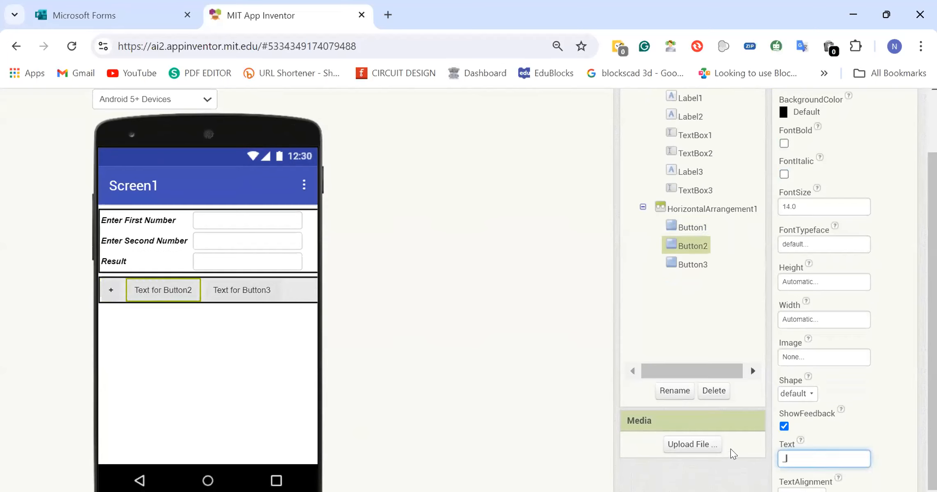
{"action": "type", "text": "-"}
{"action": "left_click", "coordinate": [784, 143]}
{"action": "left_click", "coordinate": [784, 174]}
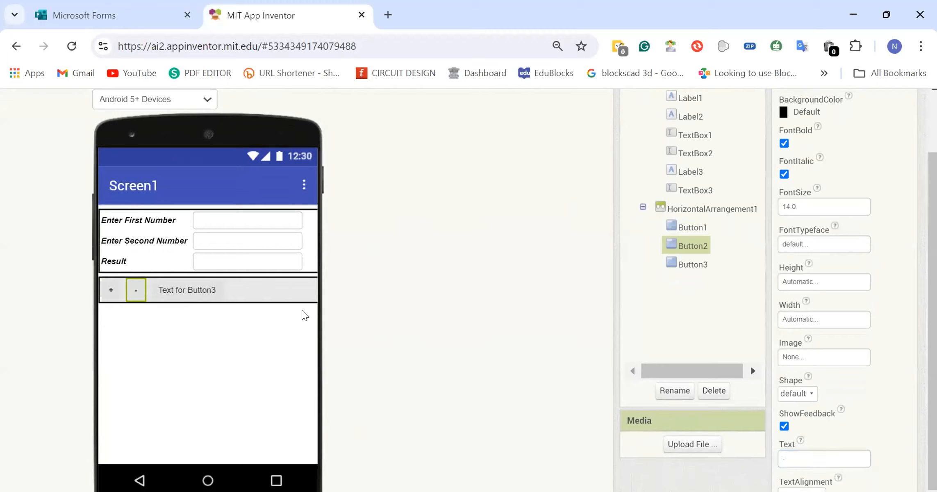
Change the text of Button3 to "*" and make it bold and italic.
{"action": "left_click", "coordinate": [207, 289]}
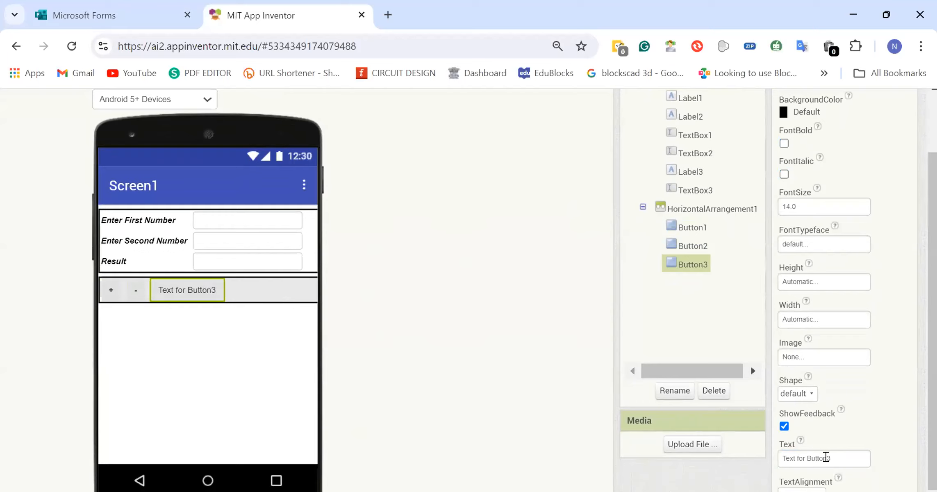
{"action": "left_click", "coordinate": [825, 458]}
{"action": "type", "text": "*"}
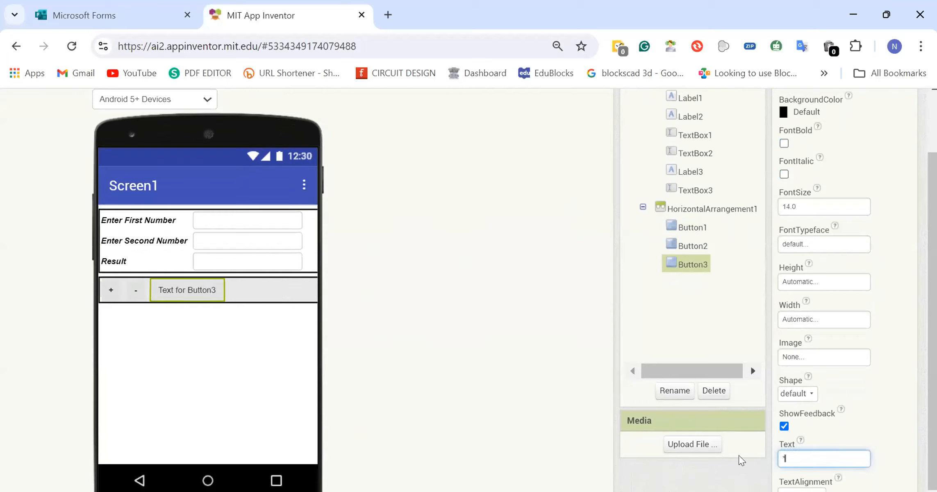
{"action": "left_click", "coordinate": [784, 174]}
{"action": "left_click", "coordinate": [784, 143]}
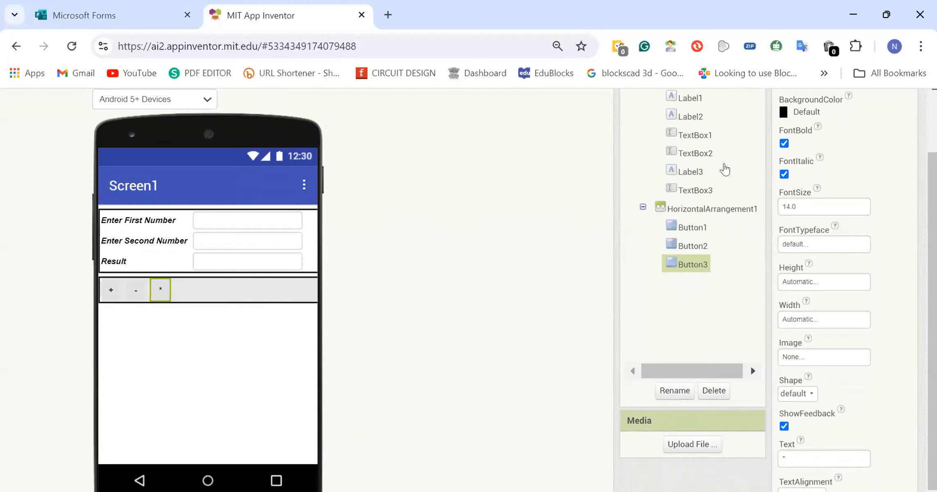
Add a fourth button after the "*" button, with the text "/" in bold and italic.
{"action": "scroll", "coordinate": [721, 171], "scroll_direction": "left", "scroll_amount": 5}
{"action": "left_click_drag", "start_coordinate": [94, 154], "coordinate": [582, 296]}
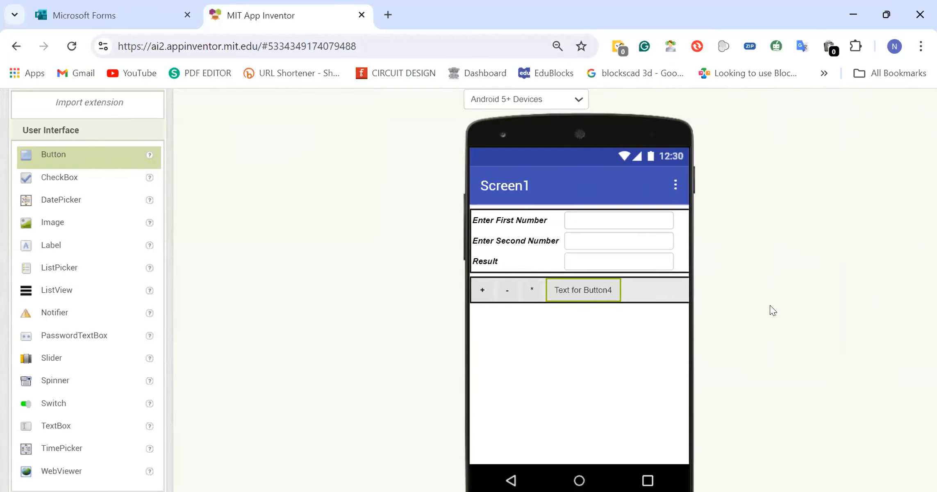
{"action": "scroll", "coordinate": [805, 298], "scroll_direction": "right", "scroll_amount": 10}
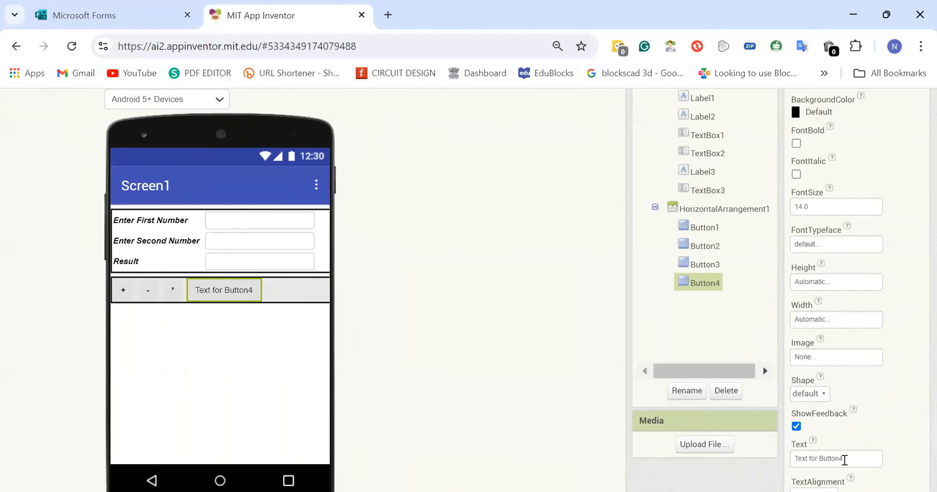
{"action": "left_click_drag", "start_coordinate": [843, 458], "coordinate": [762, 463]}
{"action": "type", "text": "/"}
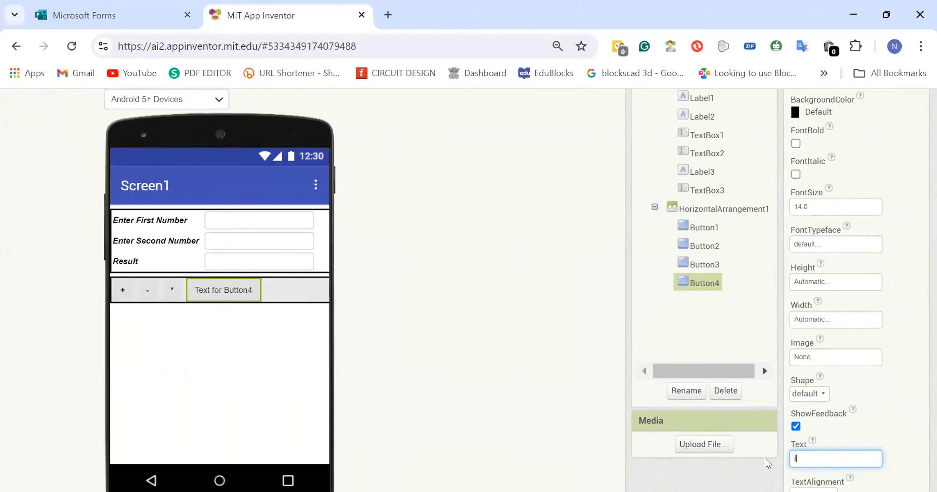
{"action": "left_click", "coordinate": [795, 143]}
{"action": "left_click", "coordinate": [796, 173]}
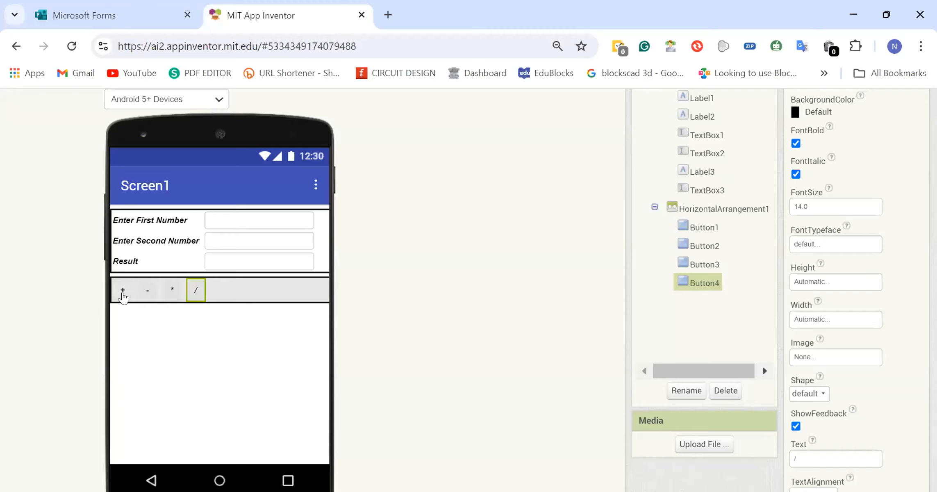
Set the background color of the "+" button to Green.
{"action": "left_click", "coordinate": [123, 296]}
{"action": "left_click", "coordinate": [148, 292]}
{"action": "left_click", "coordinate": [179, 294]}
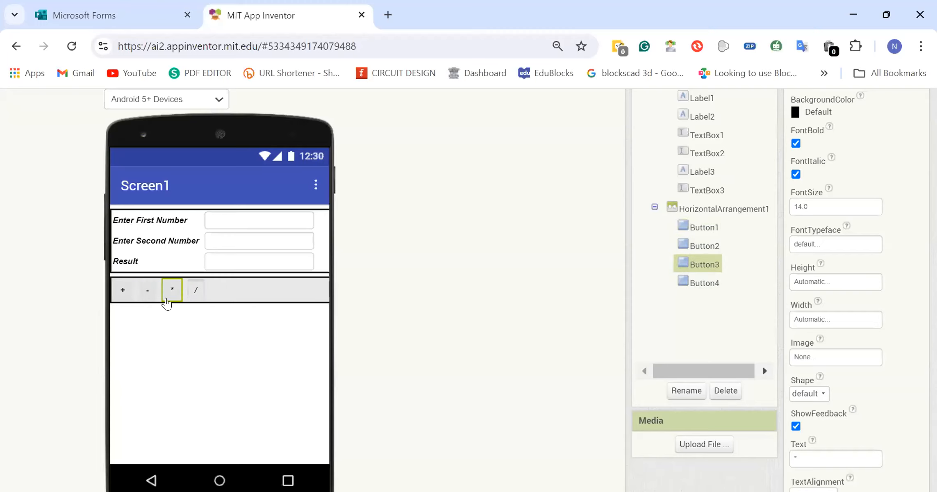
{"action": "left_click", "coordinate": [124, 295]}
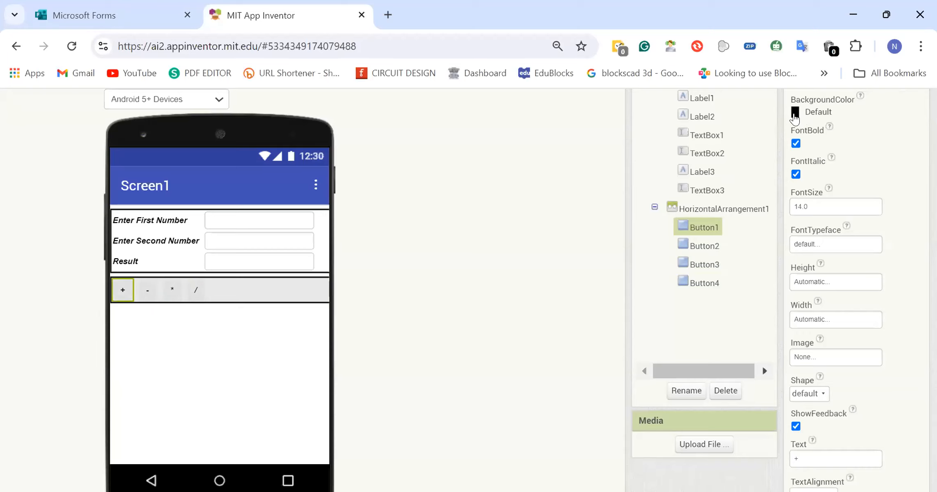
{"action": "left_click", "coordinate": [798, 112]}
{"action": "left_click", "coordinate": [804, 252]}
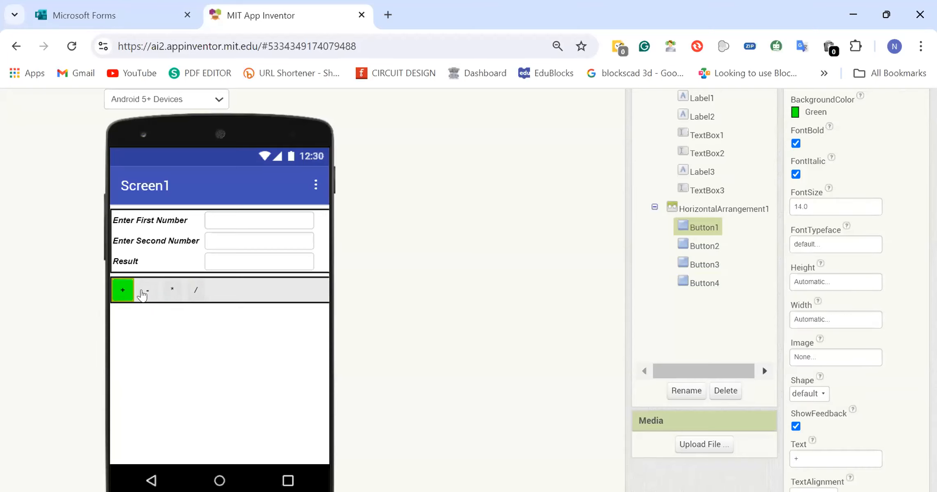
Set the background color of the "-" button to Red and of the "*" button to Blue.
{"action": "left_click", "coordinate": [148, 290]}
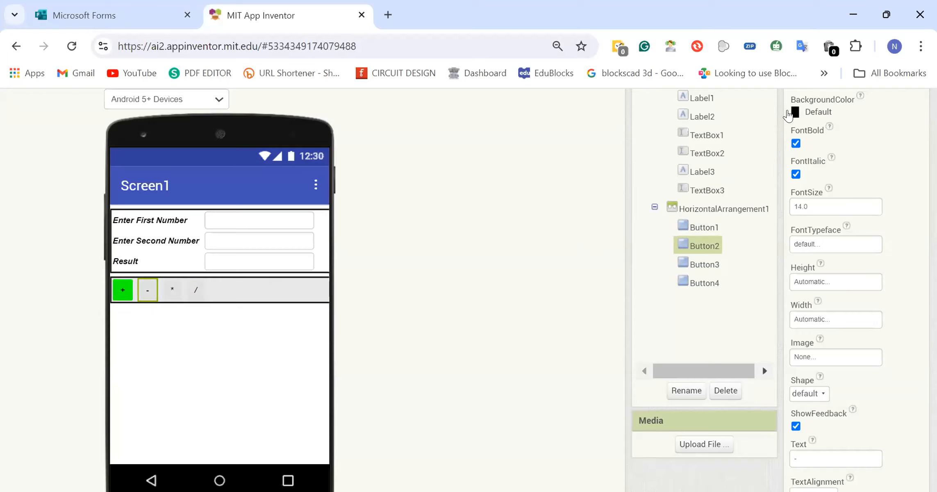
{"action": "left_click", "coordinate": [795, 111]}
{"action": "left_click", "coordinate": [802, 337]}
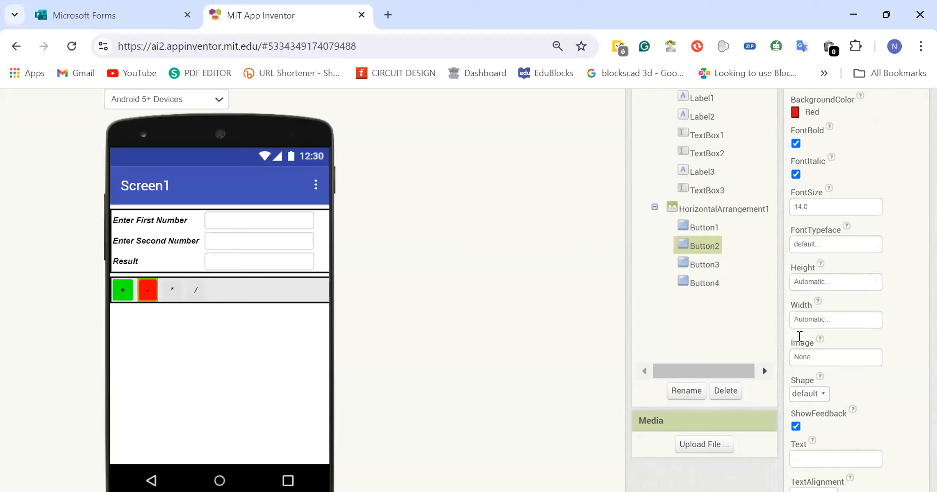
{"action": "left_click", "coordinate": [172, 289]}
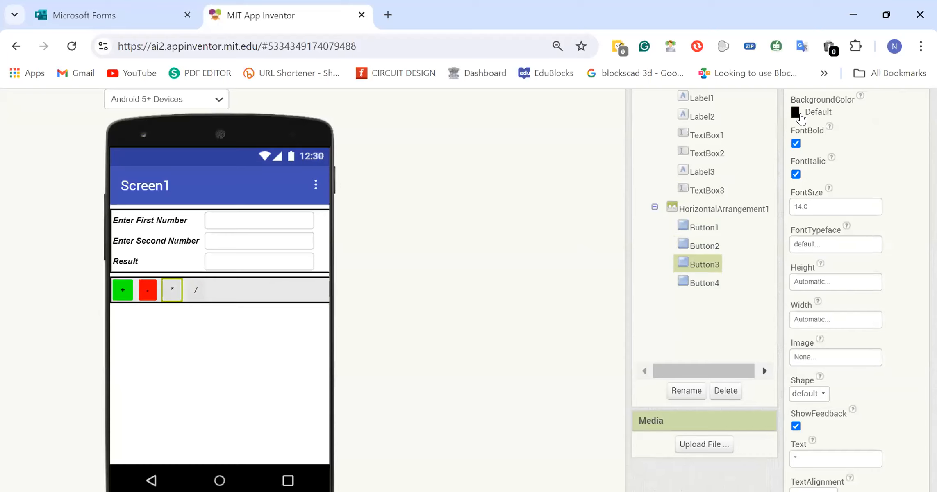
{"action": "left_click", "coordinate": [798, 112]}
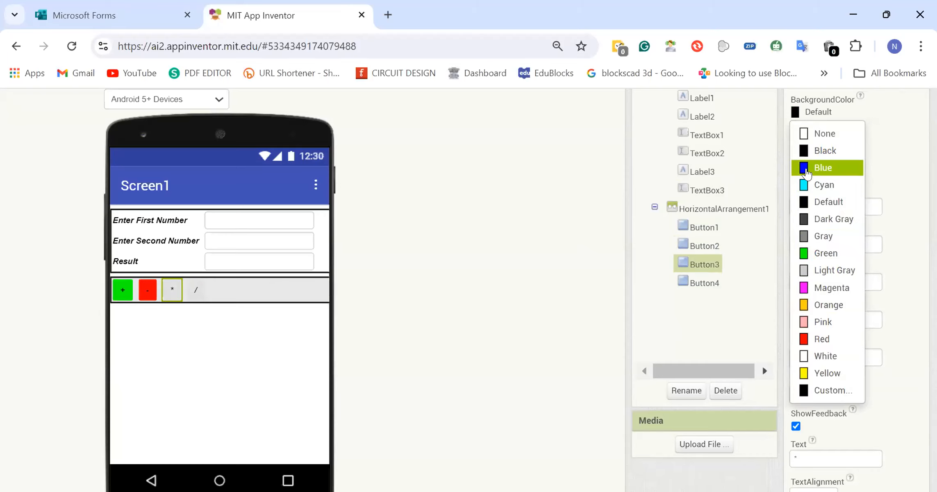
{"action": "left_click", "coordinate": [814, 168]}
Set the background color of the "/" button to Yellow.
{"action": "left_click", "coordinate": [197, 291]}
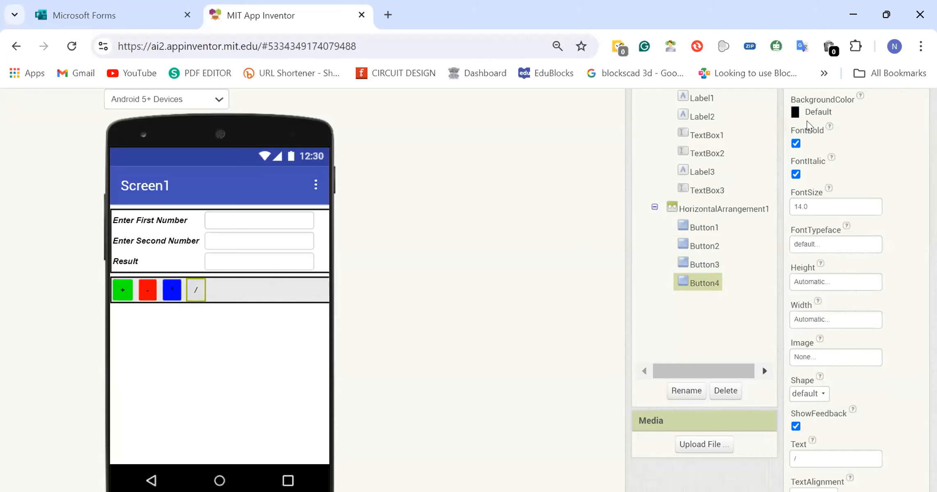
{"action": "left_click", "coordinate": [797, 112]}
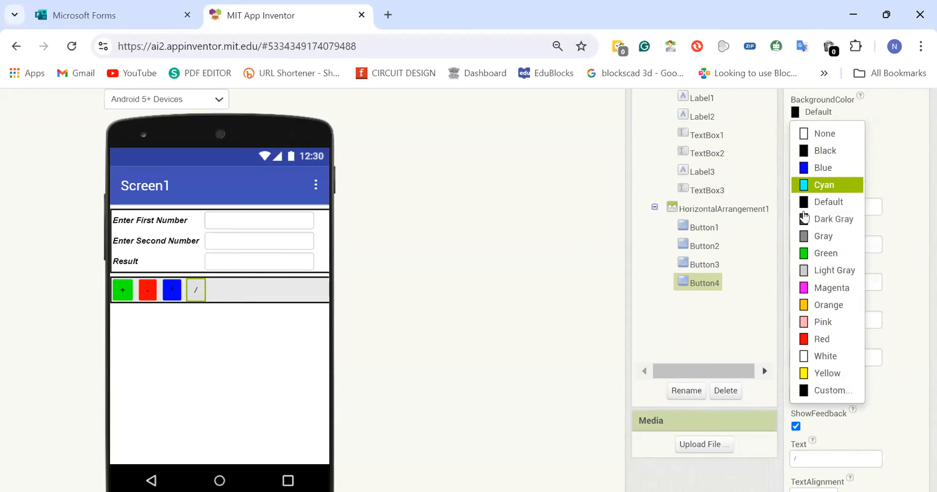
{"action": "left_click", "coordinate": [799, 374]}
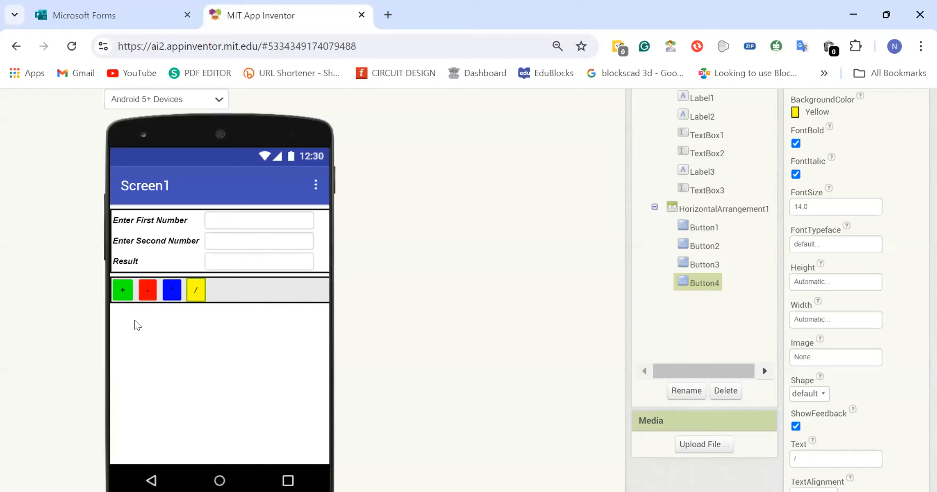
Place another button on the screen directly below the horizontal arrangement.
{"action": "scroll", "coordinate": [388, 302], "scroll_direction": "left", "scroll_amount": 5}
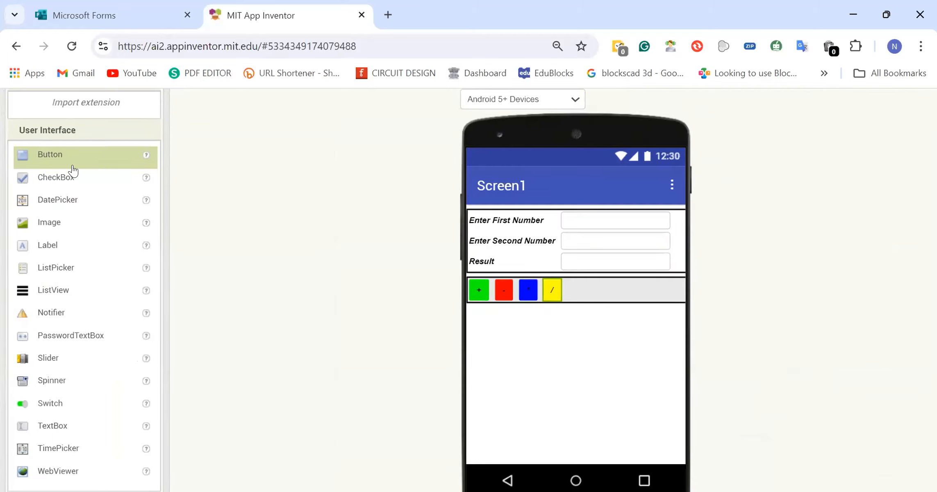
{"action": "left_click_drag", "start_coordinate": [56, 159], "coordinate": [502, 320]}
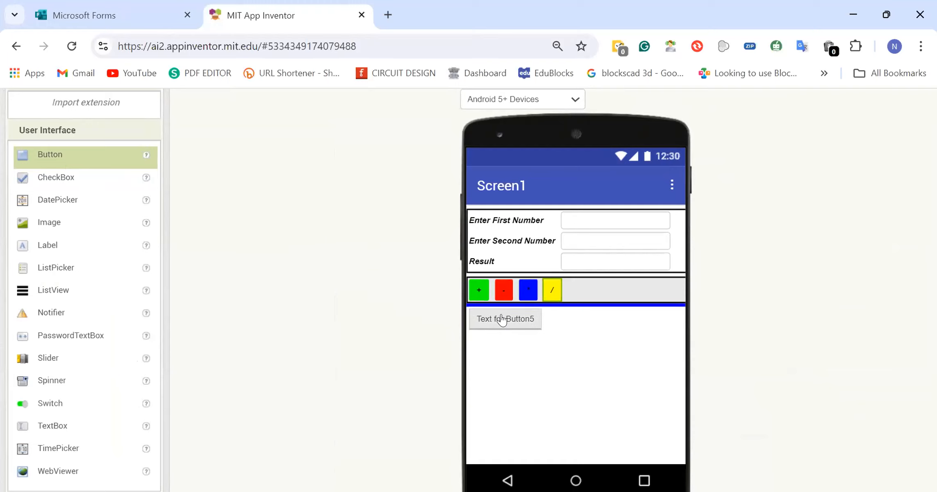